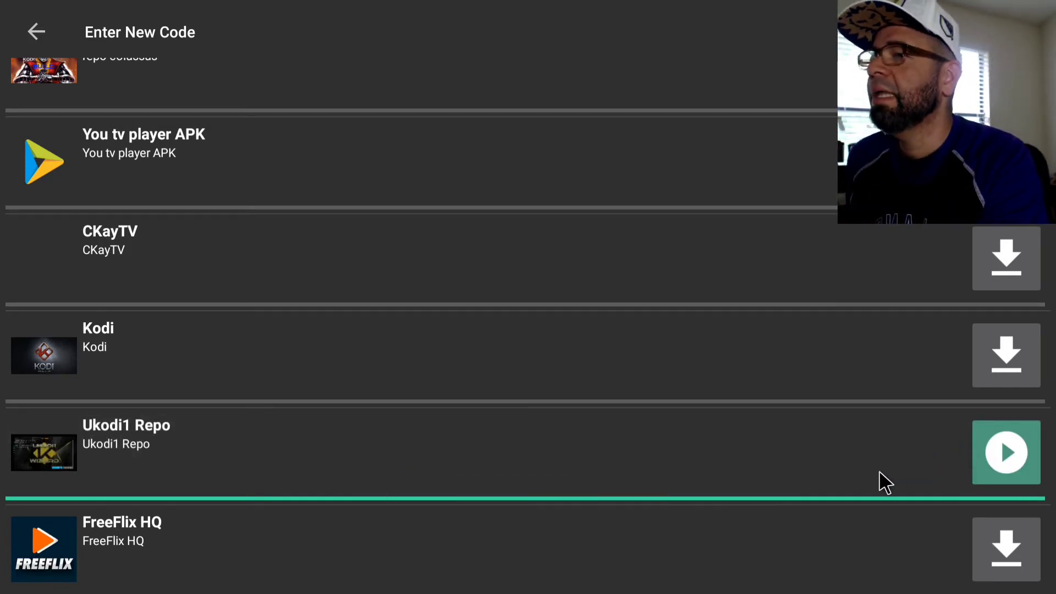
Leave Filelinked for the Android TV home screen and launch Kodi from the Apps row.
key("Escape")
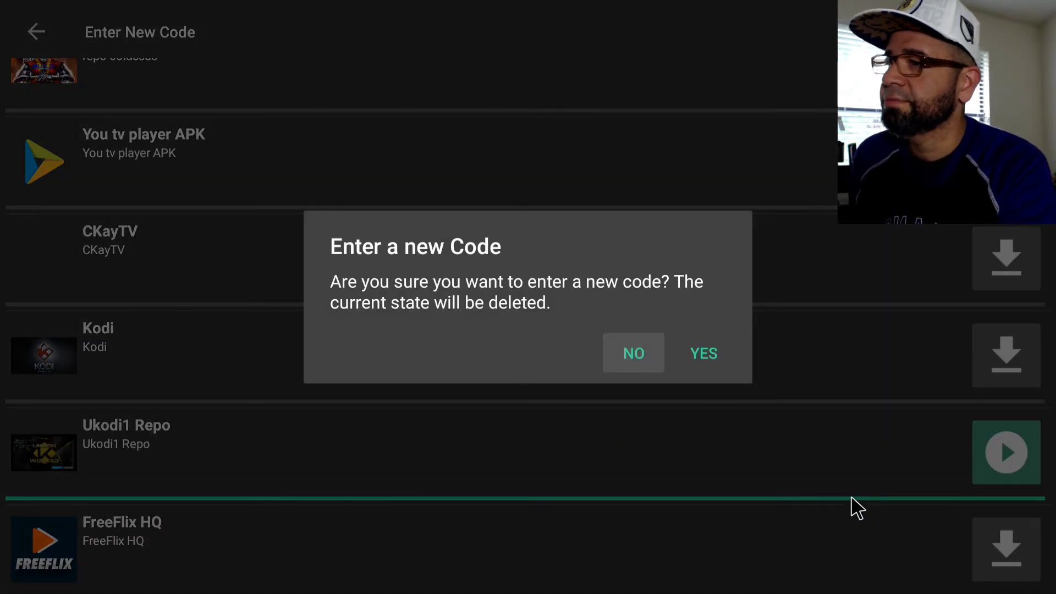
key("Right")
key("Return")
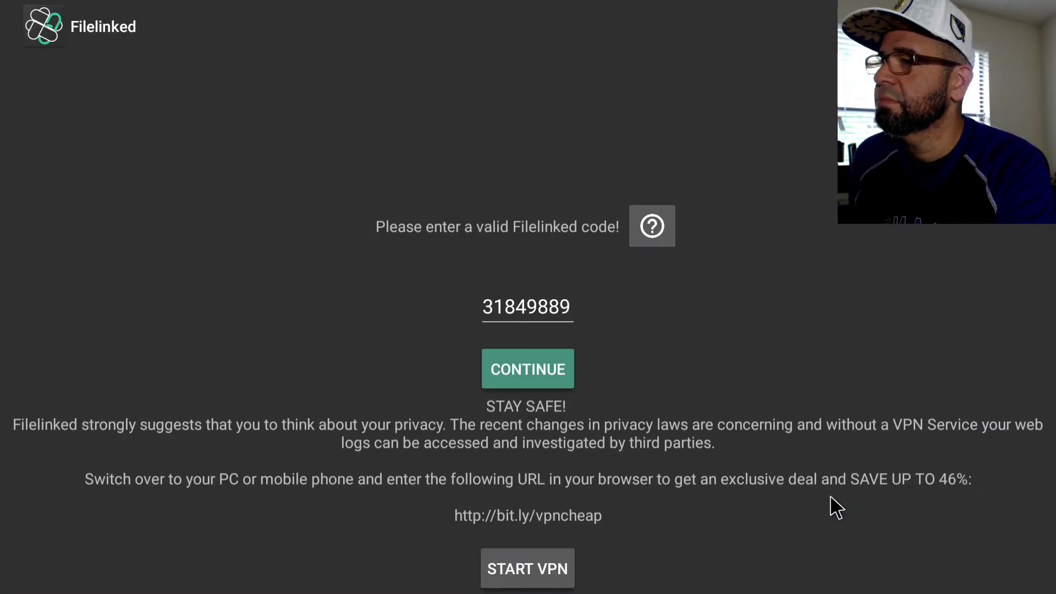
key("Escape")
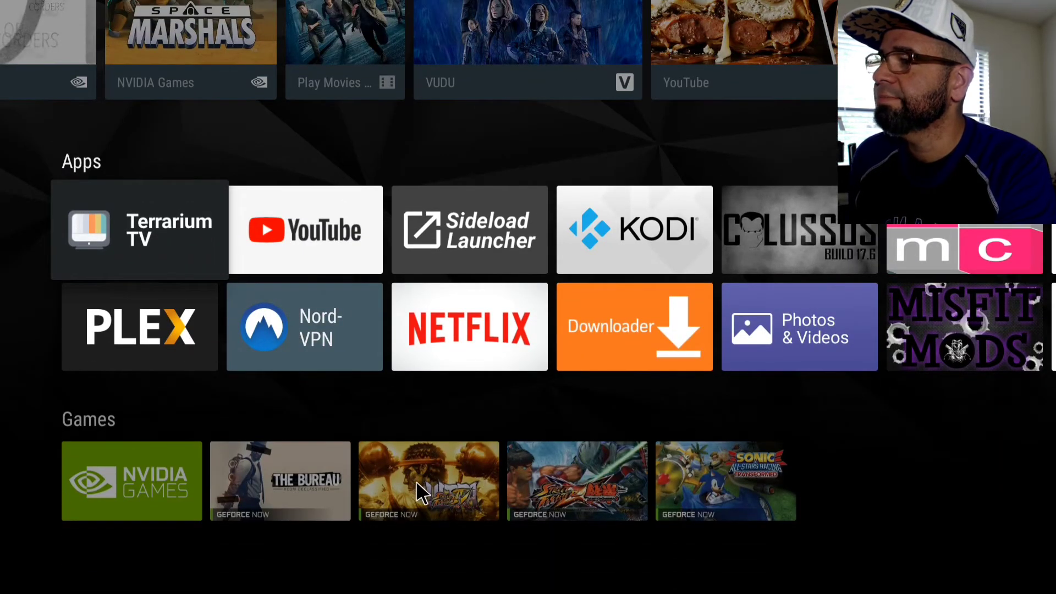
key("Right")
key("Right")
key("Right")
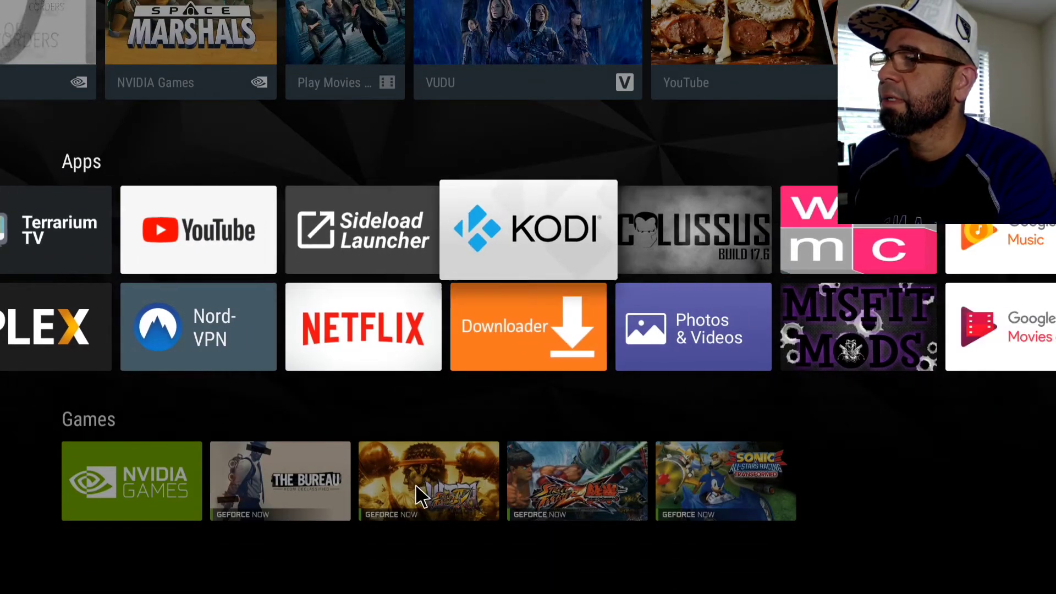
key("Return")
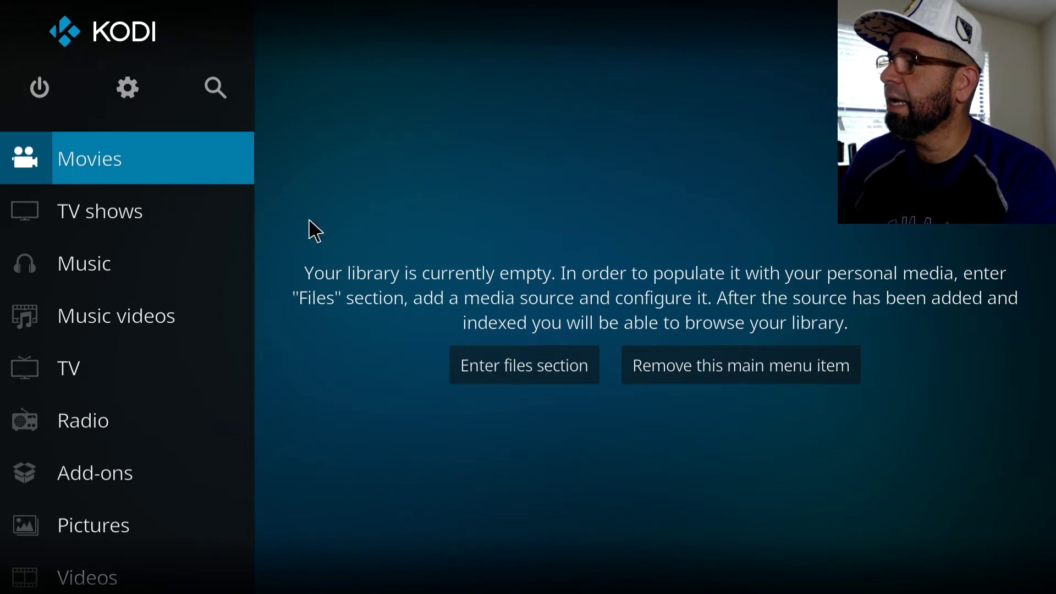
Scroll Kodi's main menu to Add-ons and open the Download category.
scroll(198, 450, "down", 3)
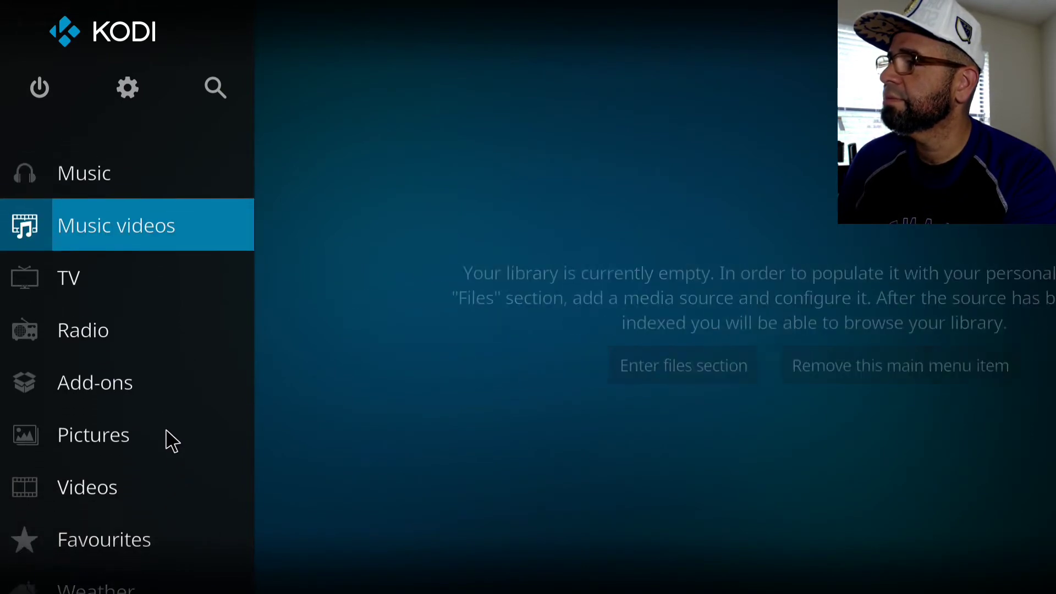
scroll(193, 386, "down", 1)
scroll(201, 336, "down", 1)
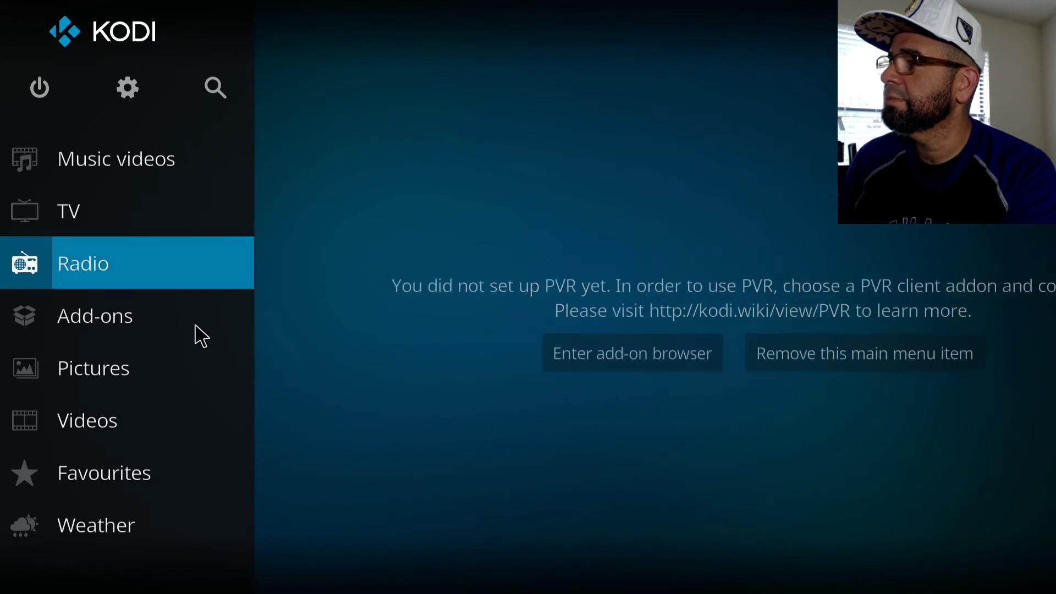
scroll(196, 325, "down", 1)
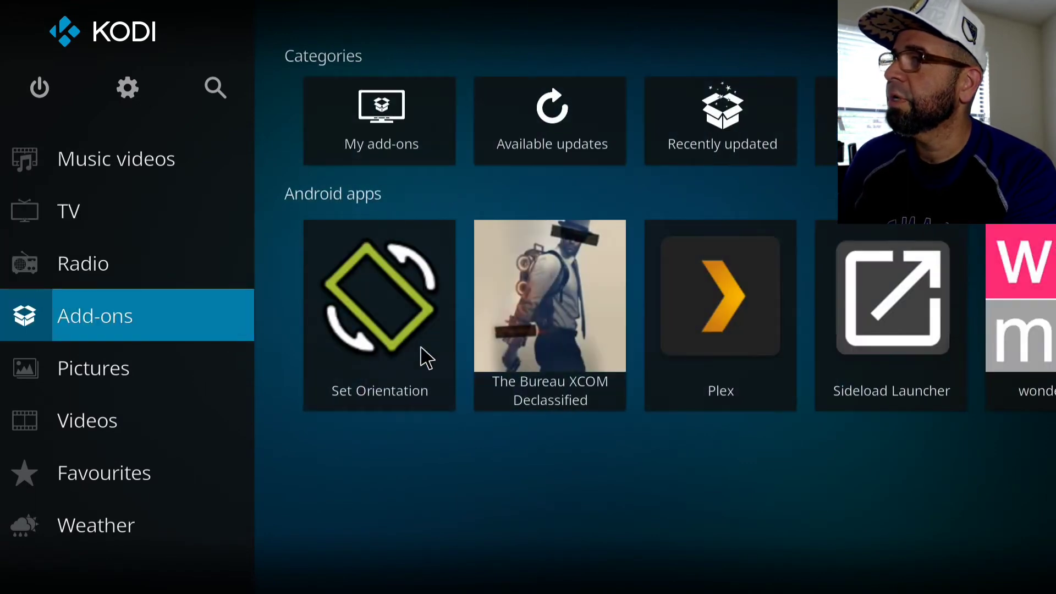
key("Right")
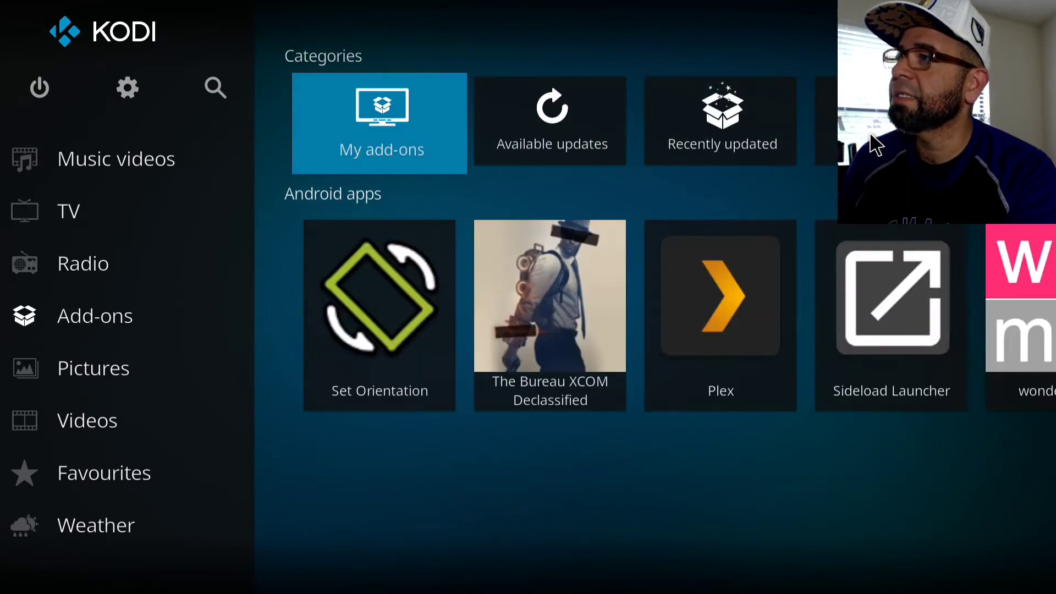
key("Right")
key("Right")
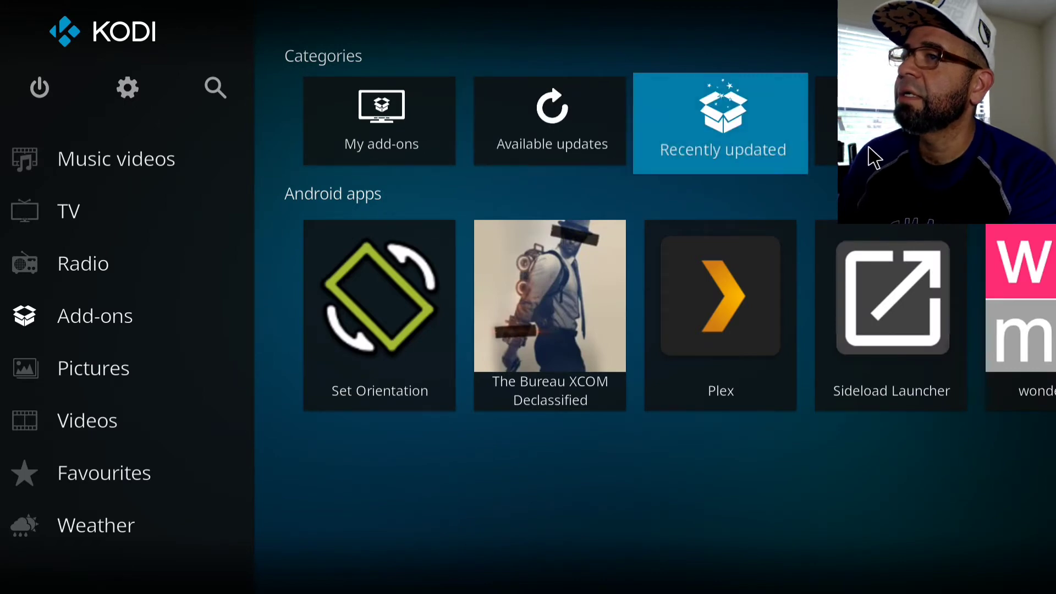
key("Right")
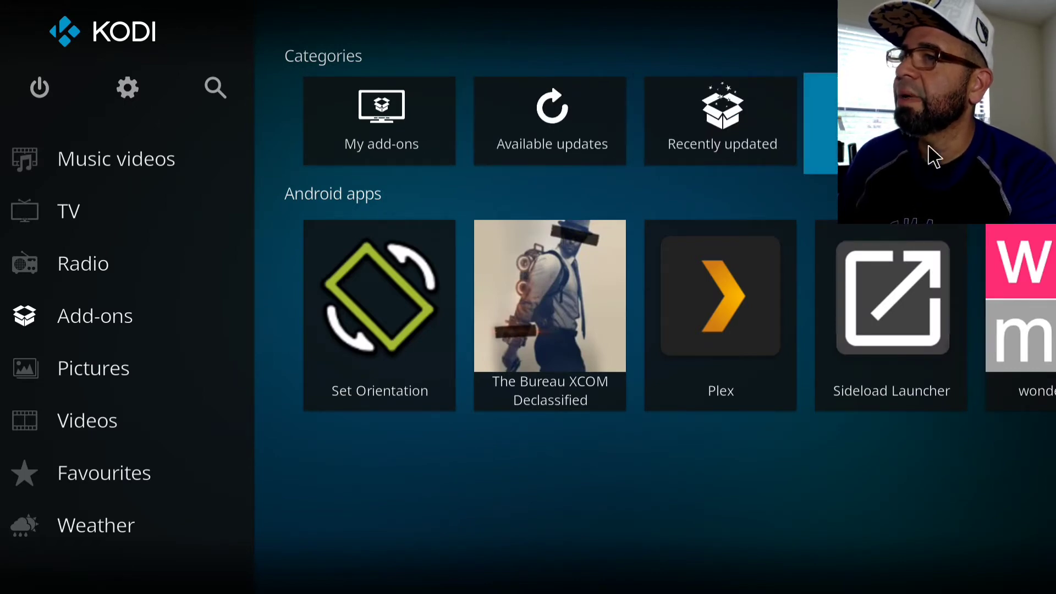
key("Return")
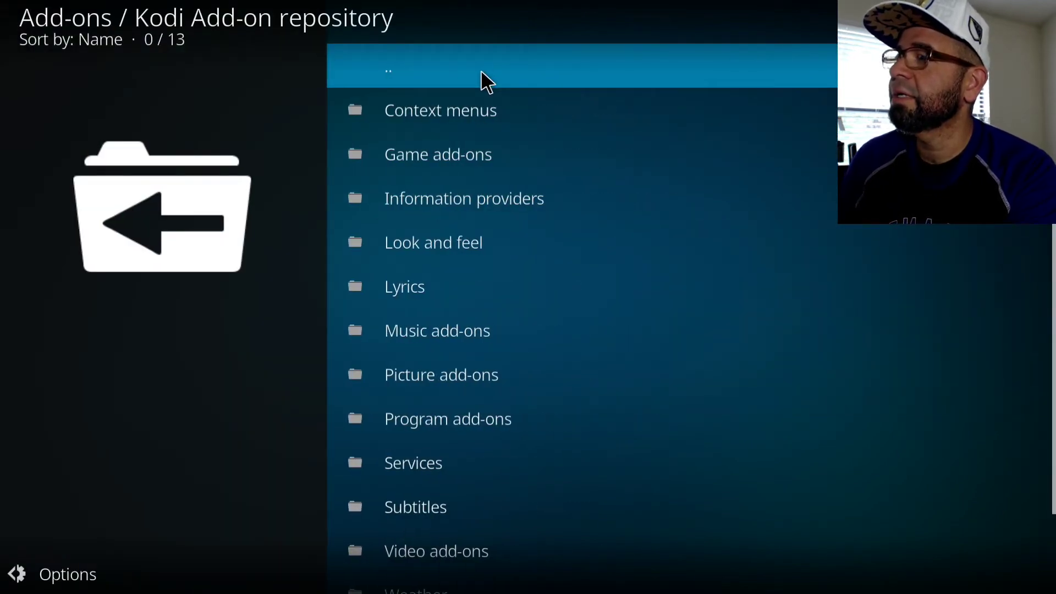
Return to the Add-on browser and try Install from zip file.
left_click(482, 72)
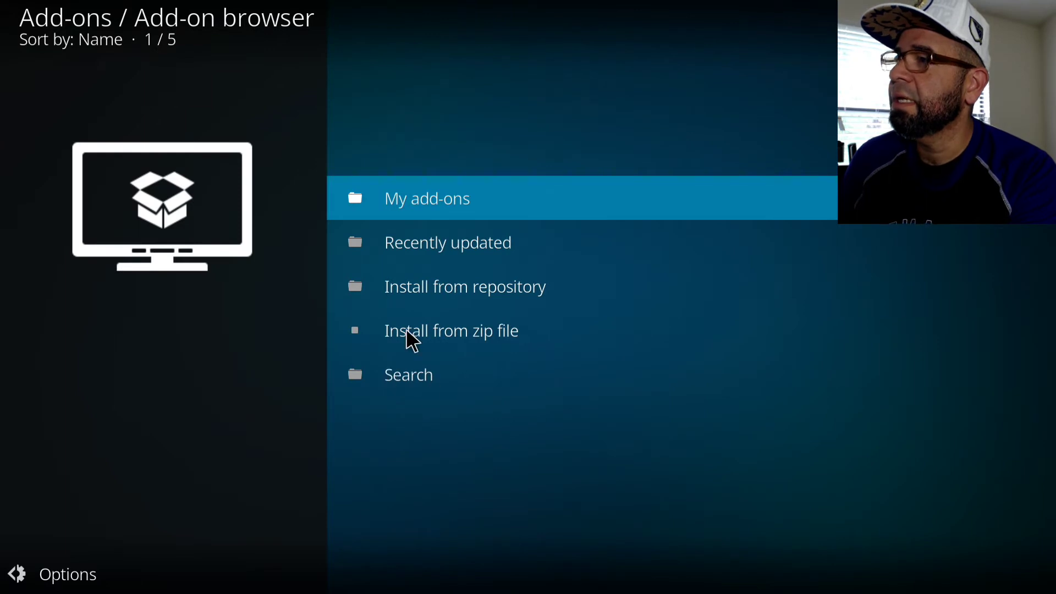
key("Down")
key("Down")
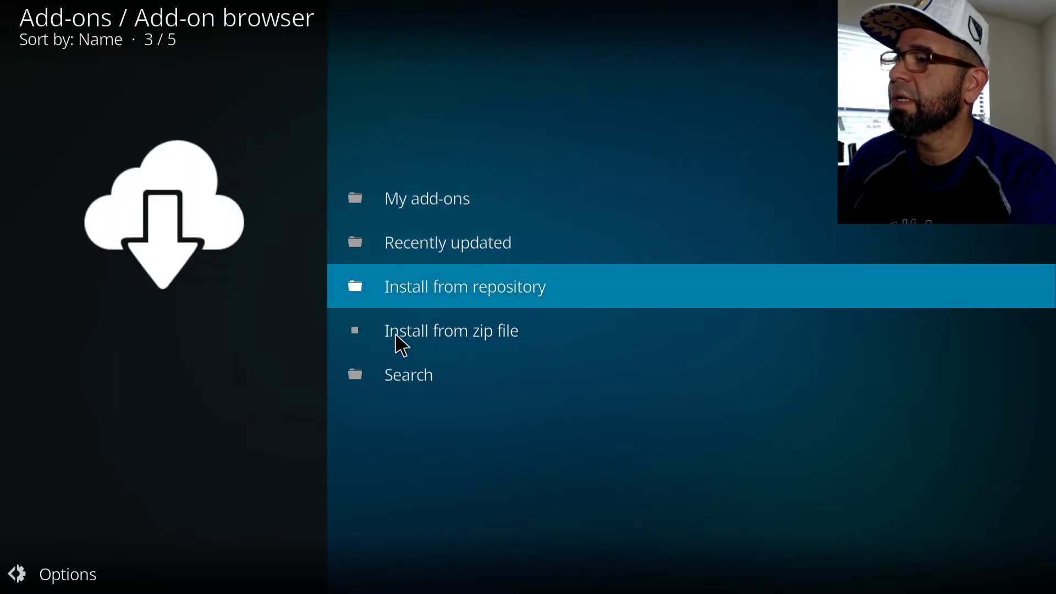
key("Down")
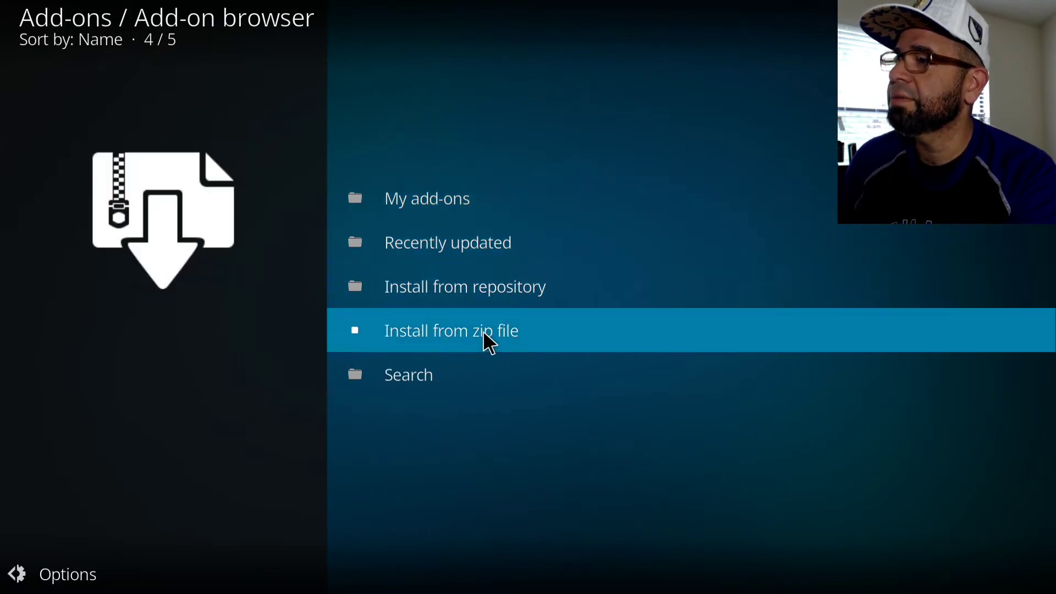
left_click(586, 343)
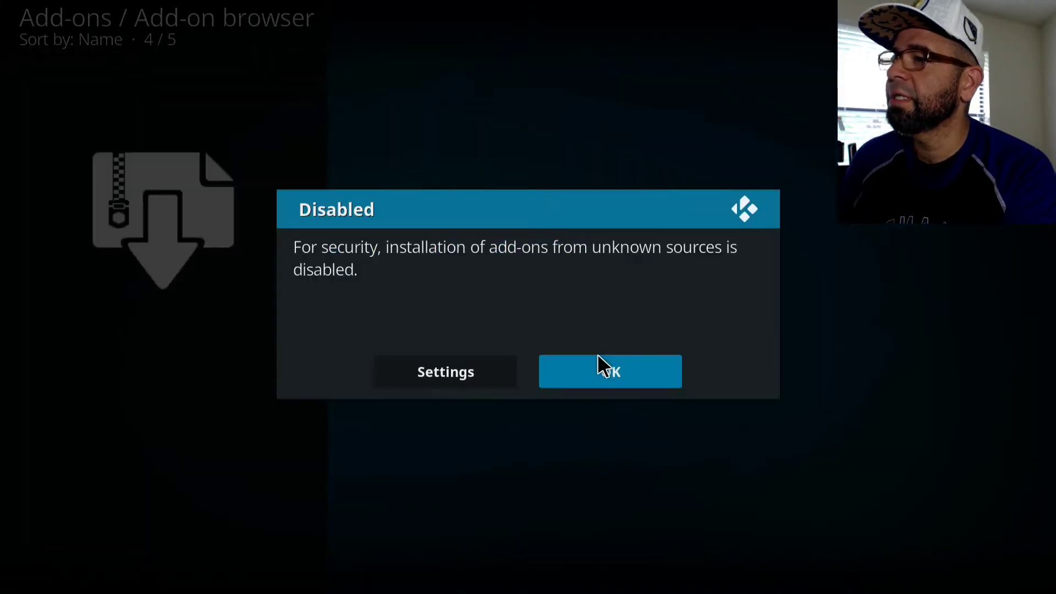
Turn on Unknown sources from the Disabled notice, accept the warning, and reopen Install from zip file.
left_click(480, 379)
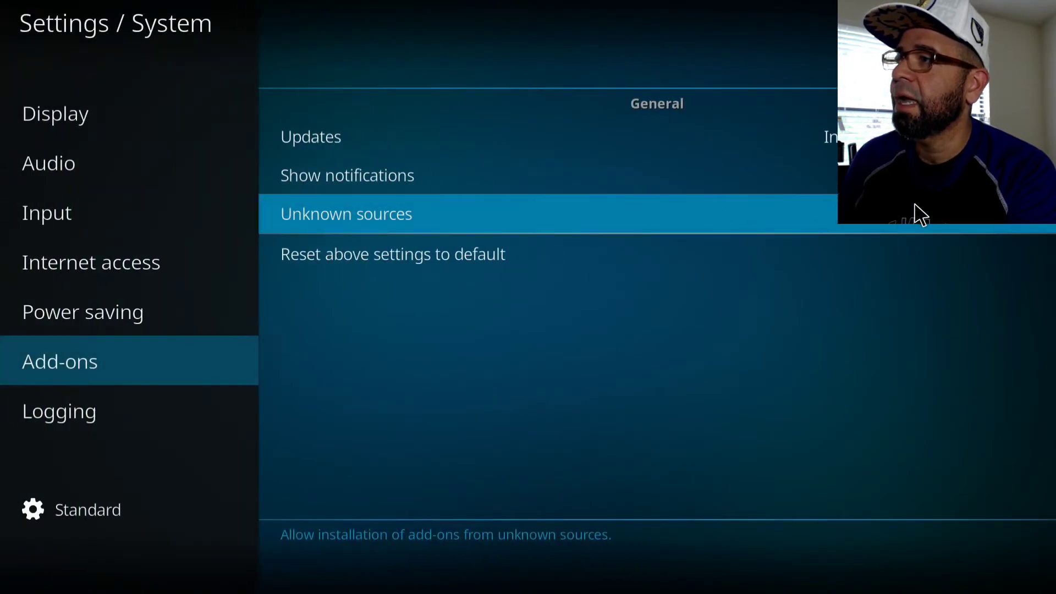
left_click(943, 223)
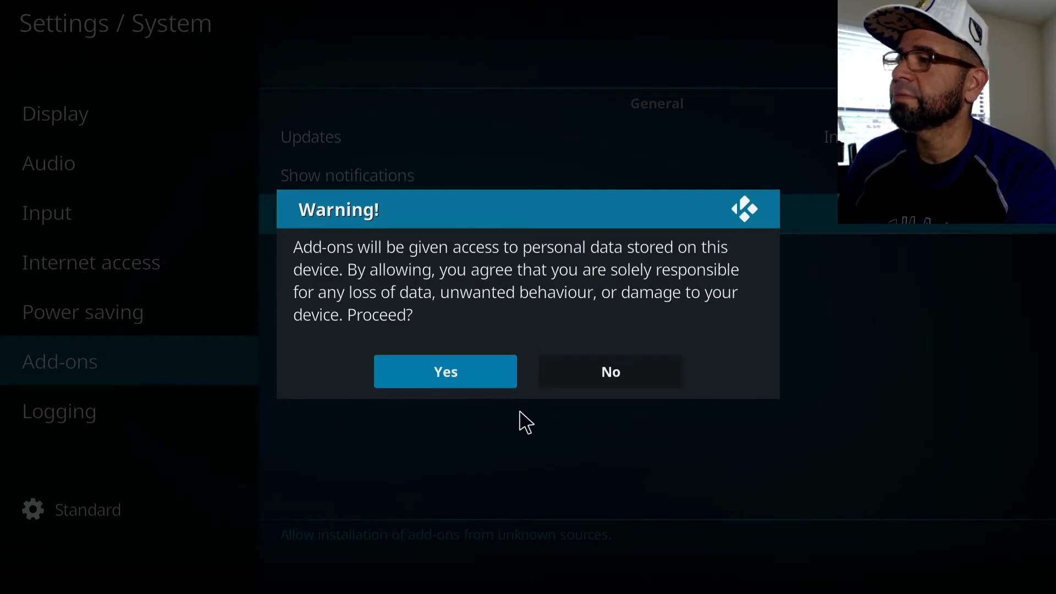
key("Return")
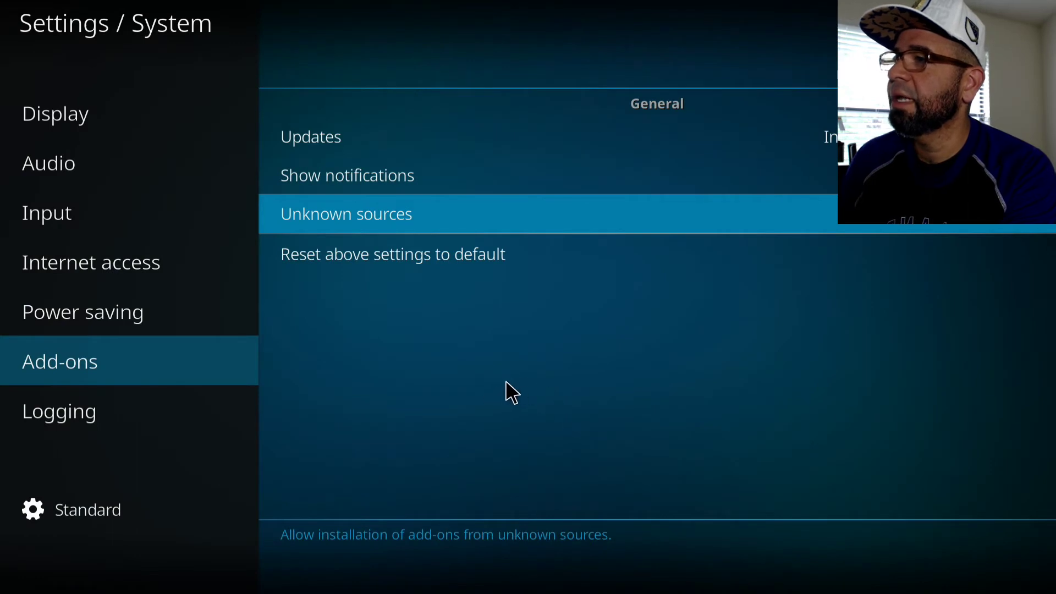
right_click(456, 356)
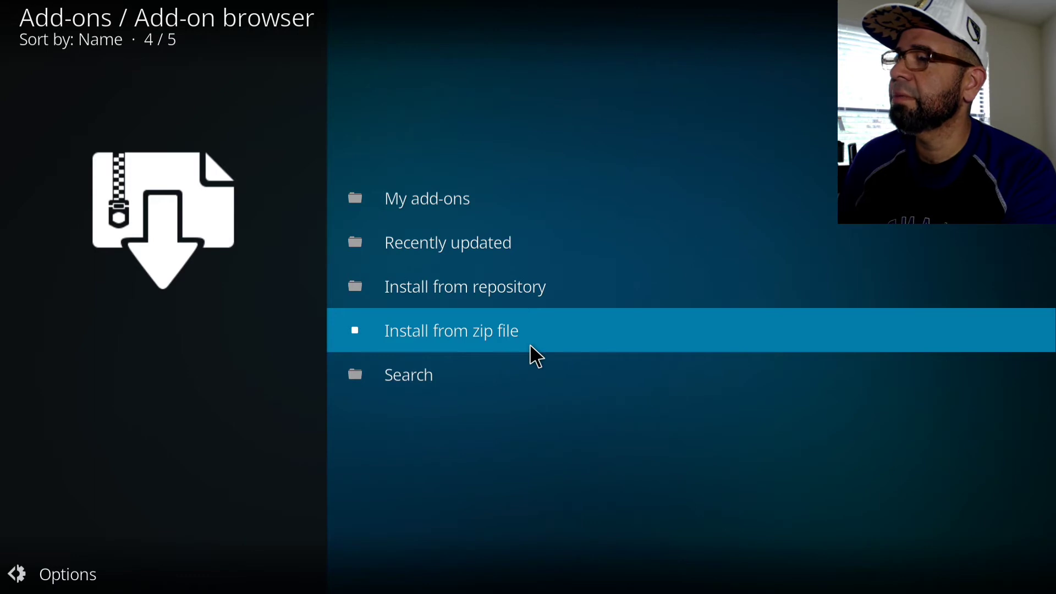
key("Return")
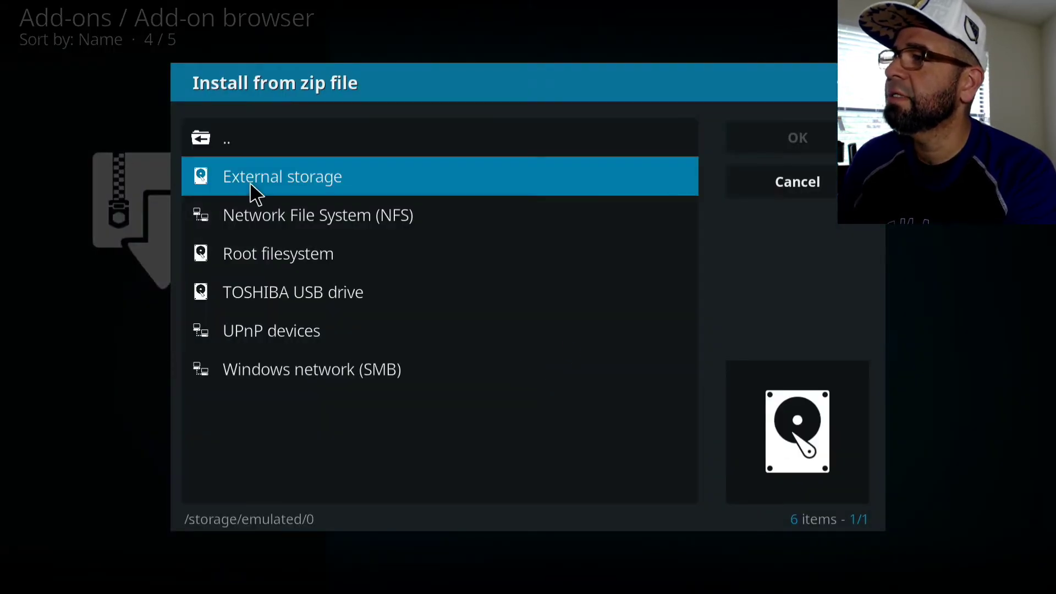
Install plugin.program.ukodi1.zip from External storage > Filelinked > Downloads.
left_click(352, 174)
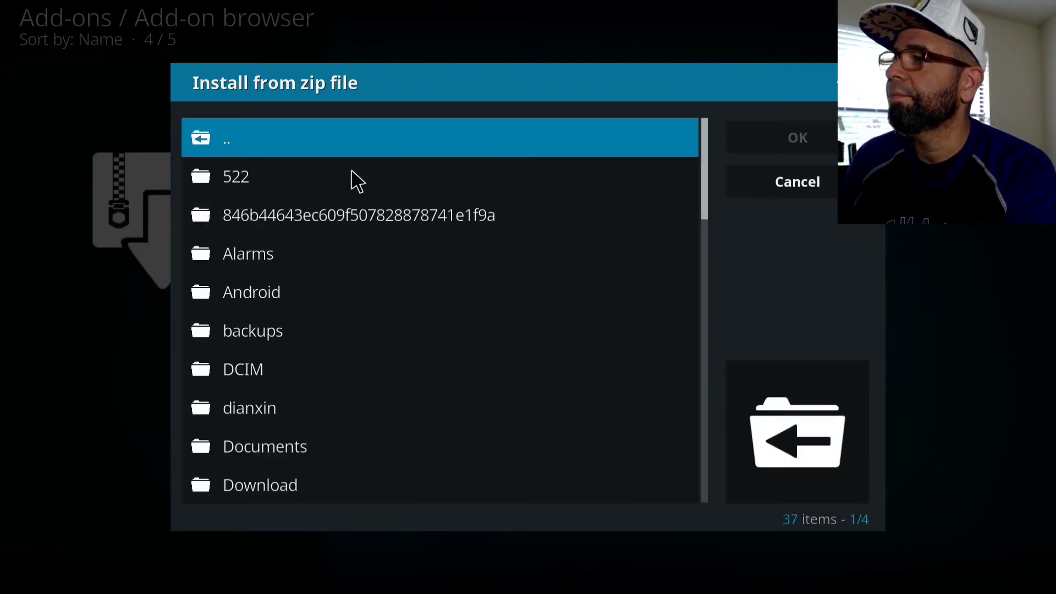
key("Down")
key("Down")
key("Down")
key("Down")
key("Down")
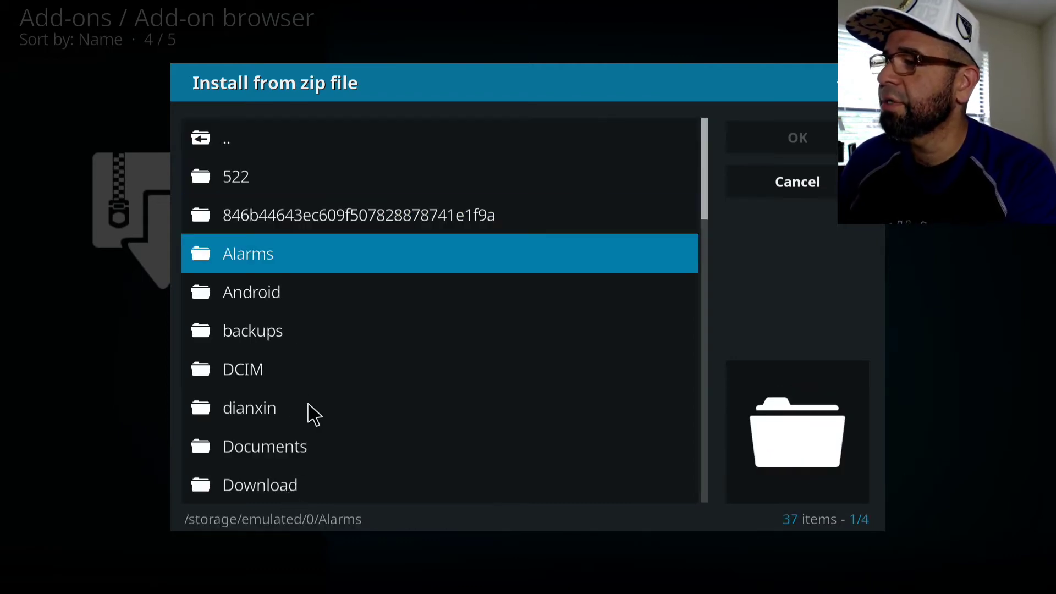
key("Down")
key("Down")
key("Down")
key("Down")
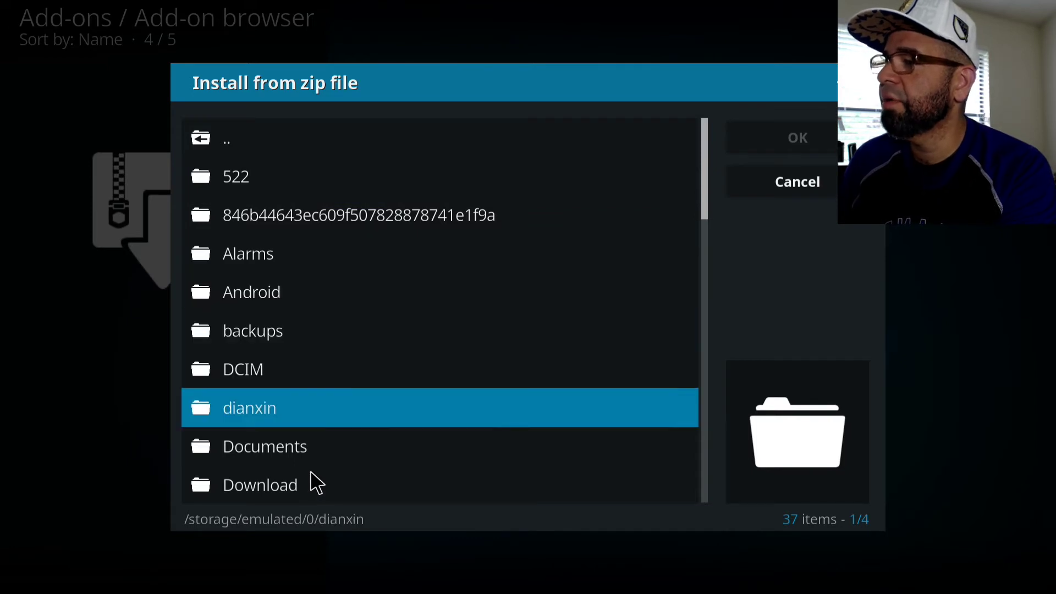
key("Down")
key("Down")
key("Down")
key("Down")
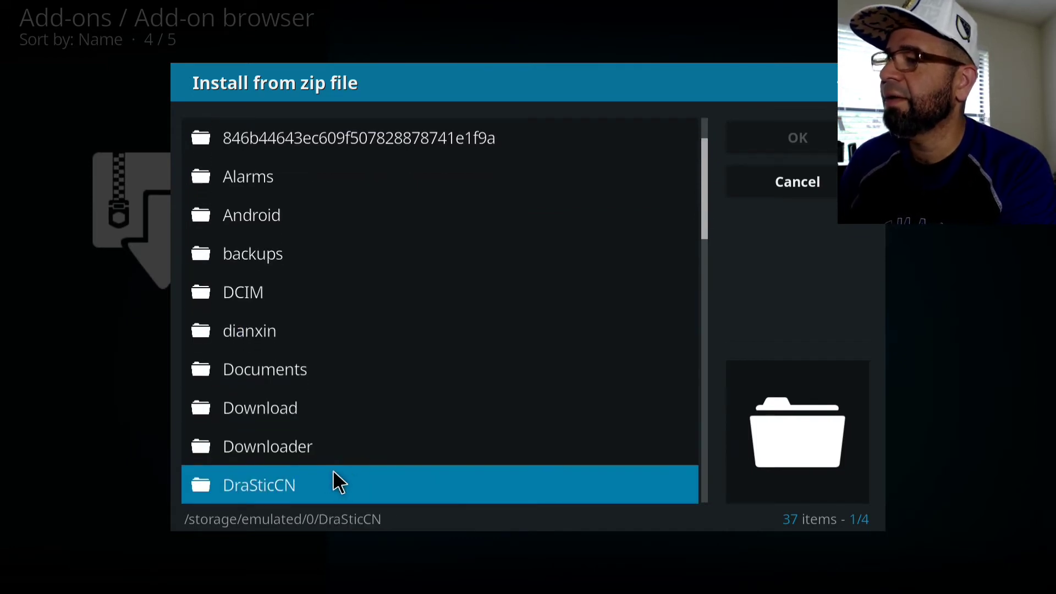
key("Down")
key("Down")
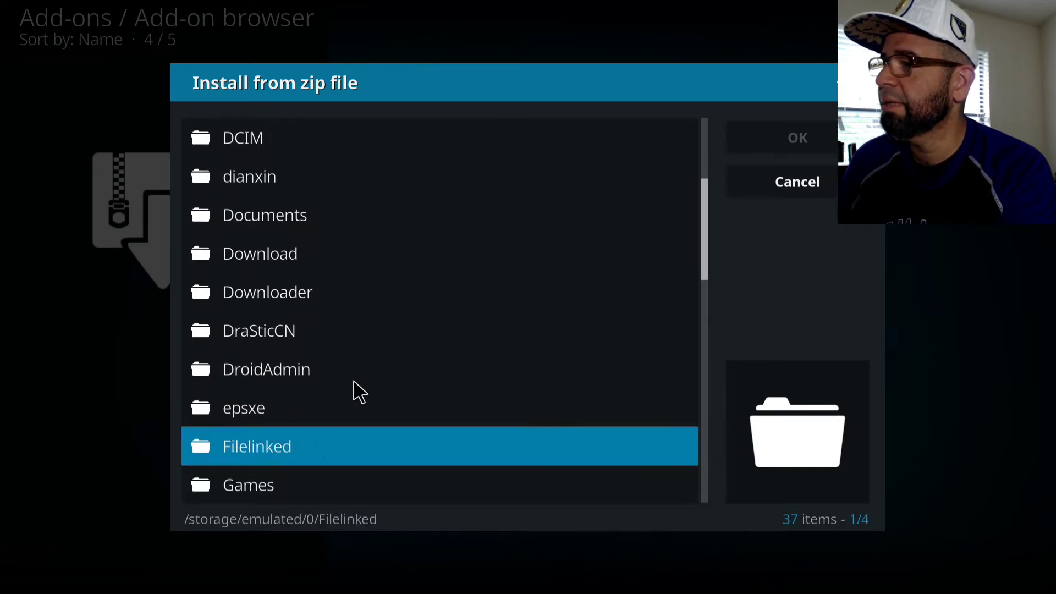
left_click(325, 440)
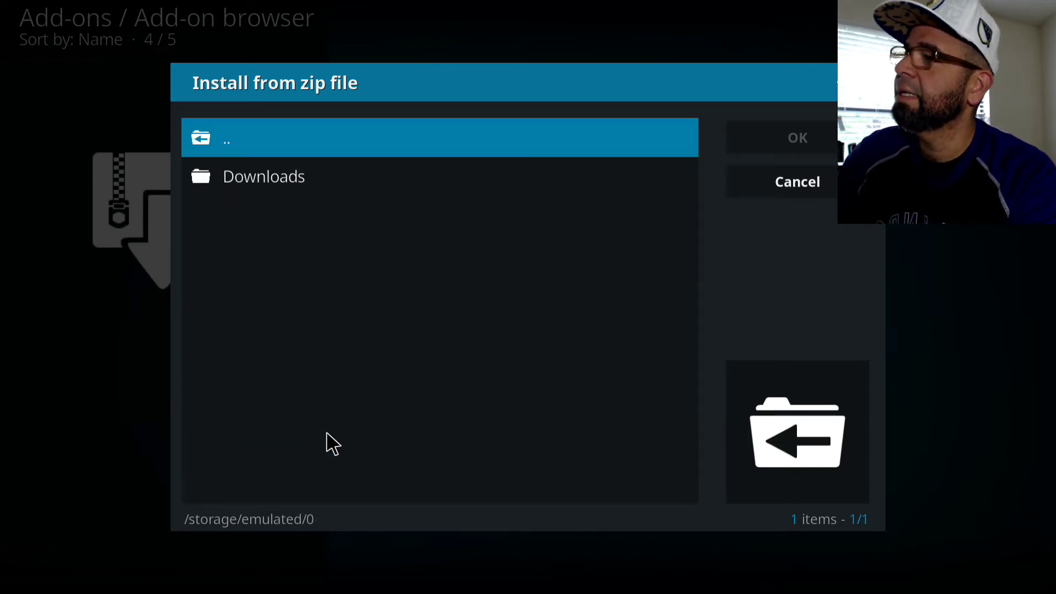
left_click(324, 189)
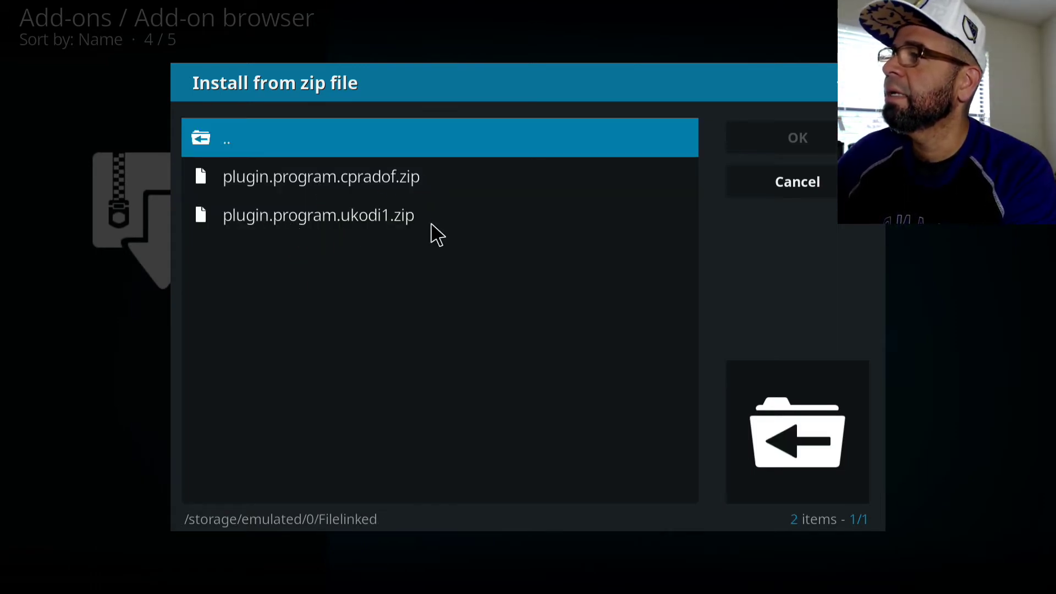
key("Down")
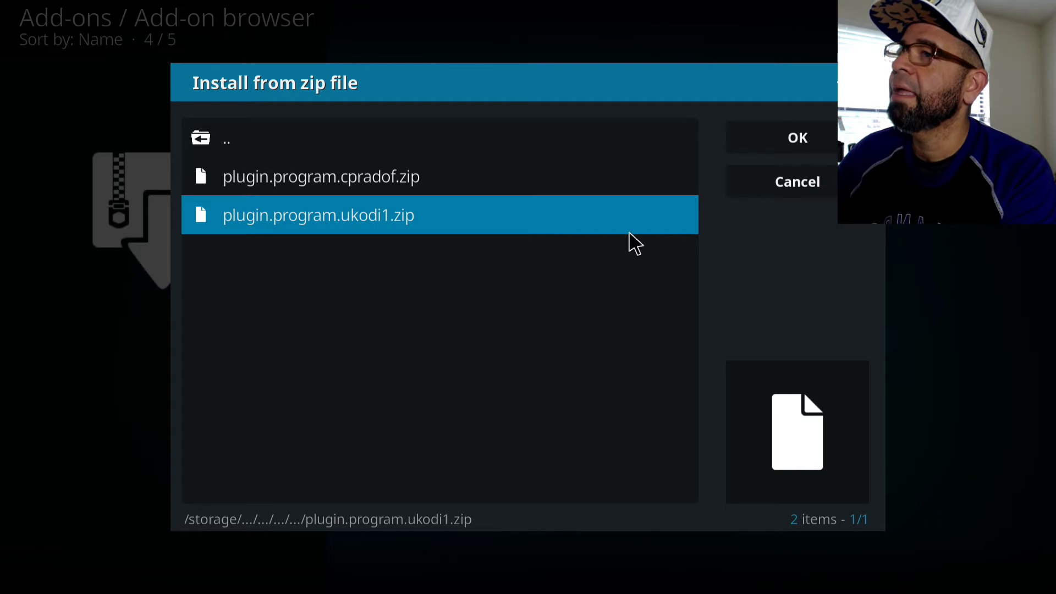
key("Return")
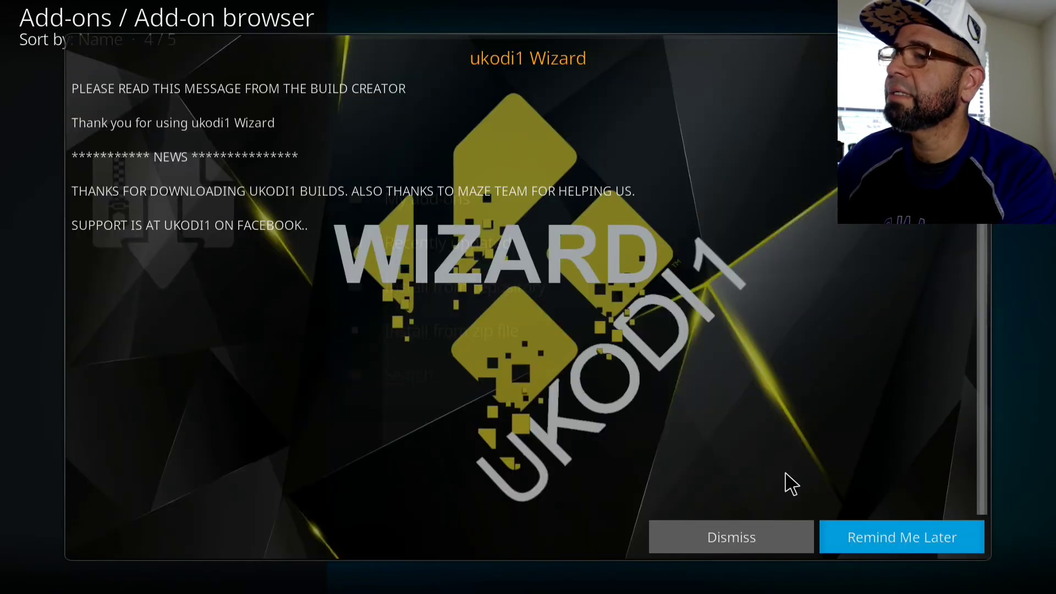
Dismiss the build creator message, accept the default first-run settings, and choose Build Menu.
left_click(730, 542)
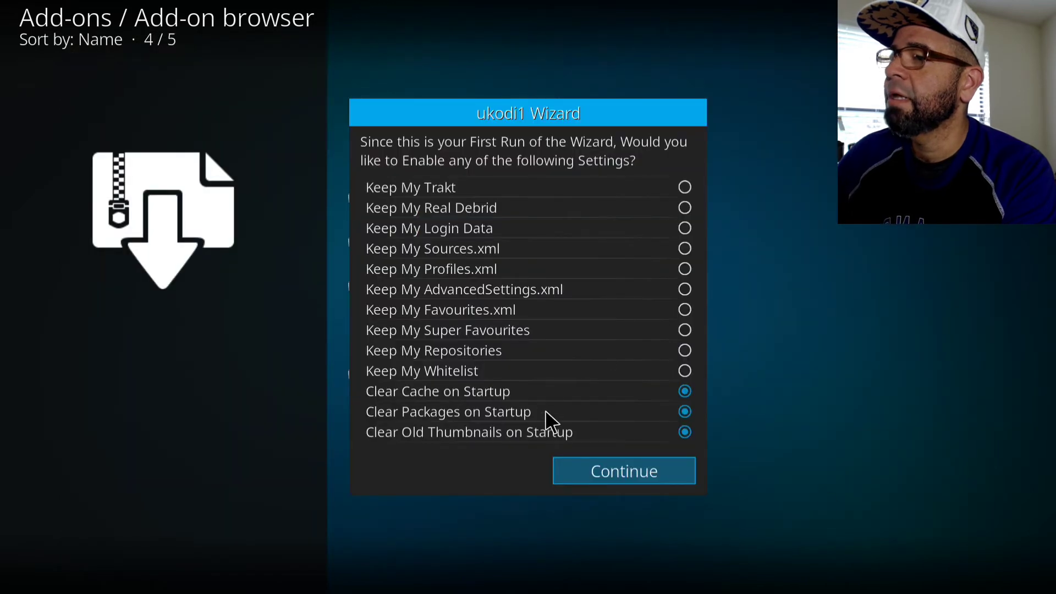
left_click(605, 481)
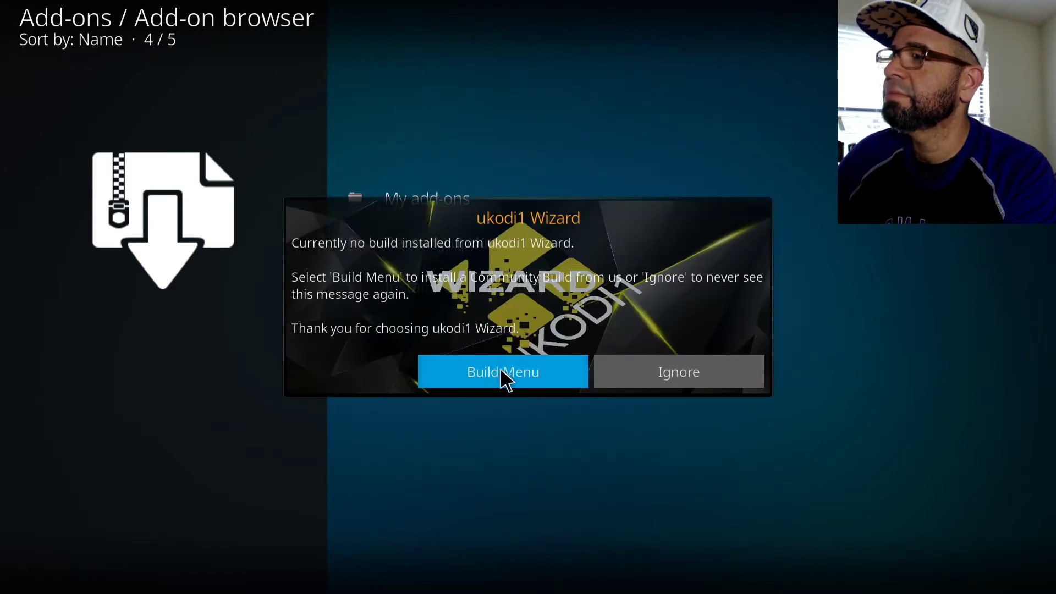
left_click(502, 372)
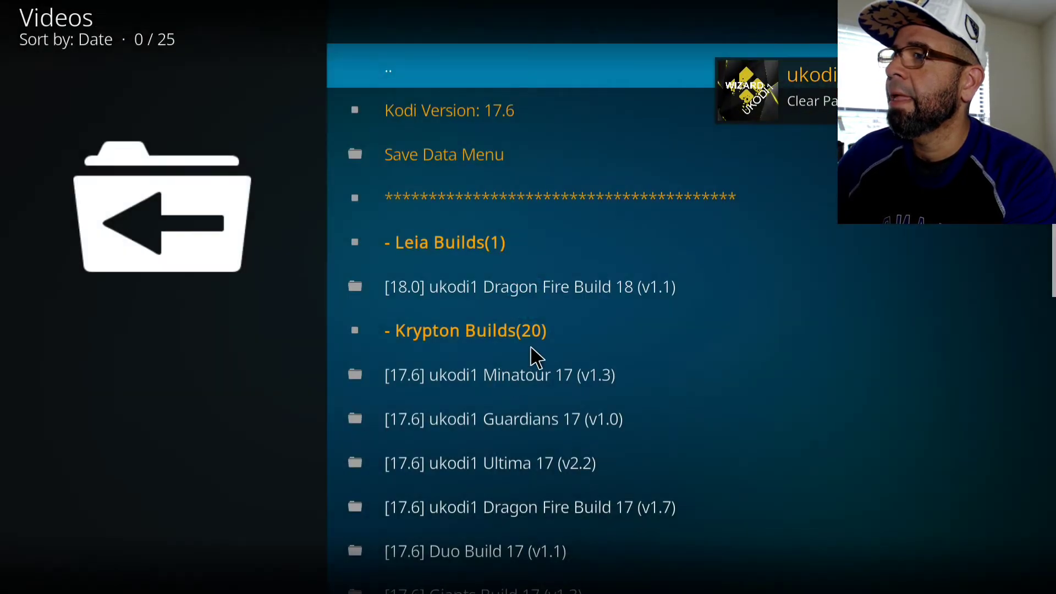
Scroll down the Krypton Builds list past Ultima 17, Dragon Fire, Venom and others to Tiny Tykes Build.
key("Down")
key("Down")
key("Down")
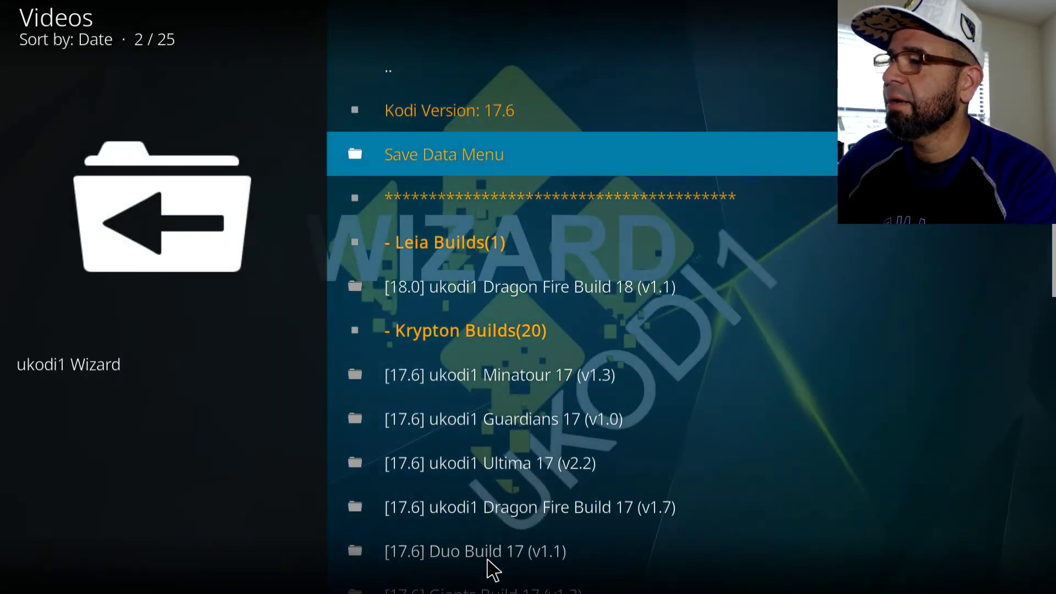
key("Down")
key("Down")
key("Down")
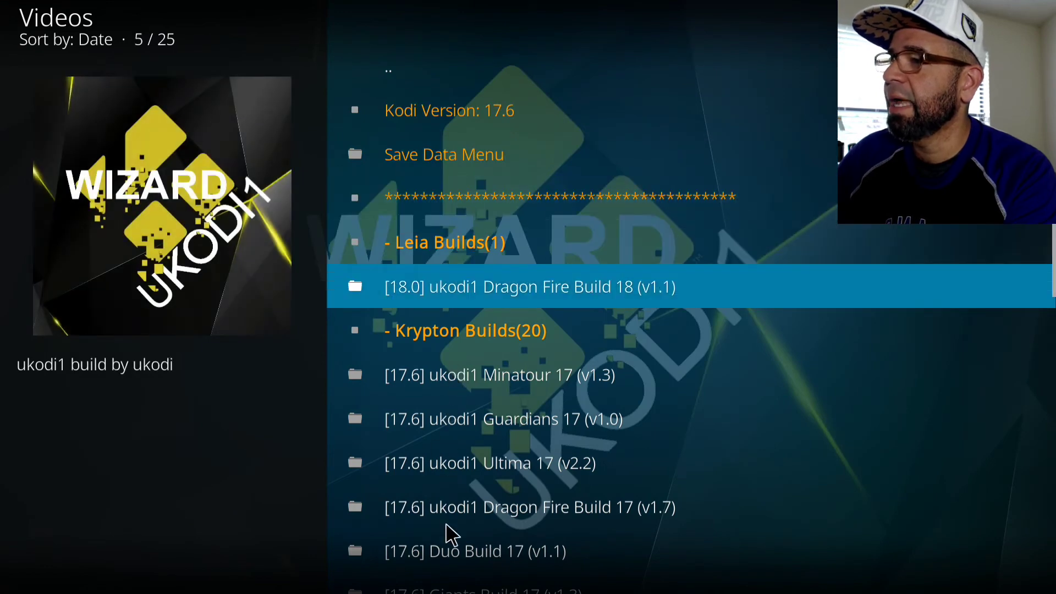
key("Down")
key("Down")
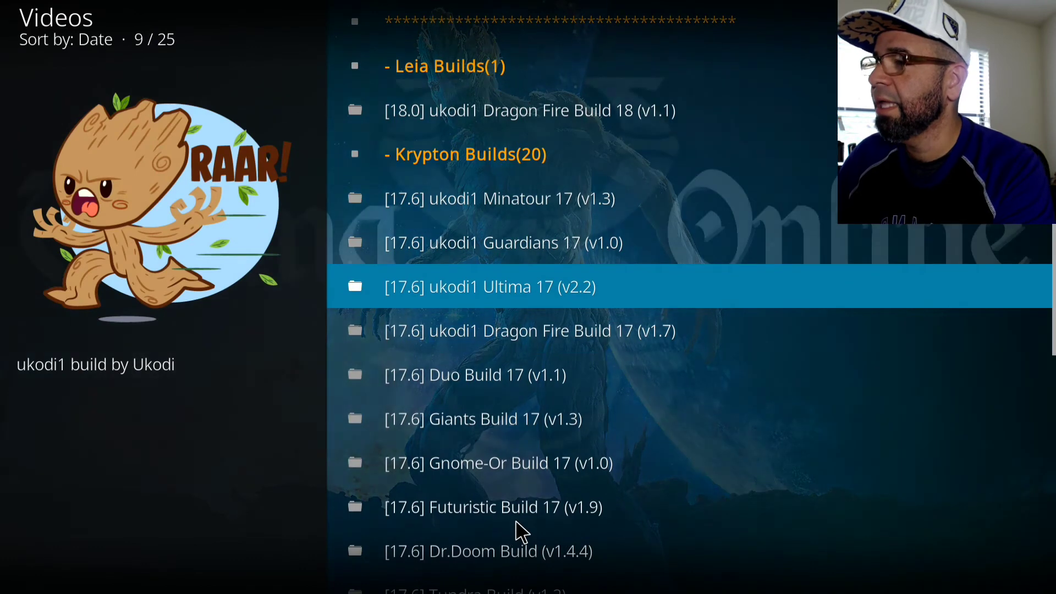
key("Down")
key("Down")
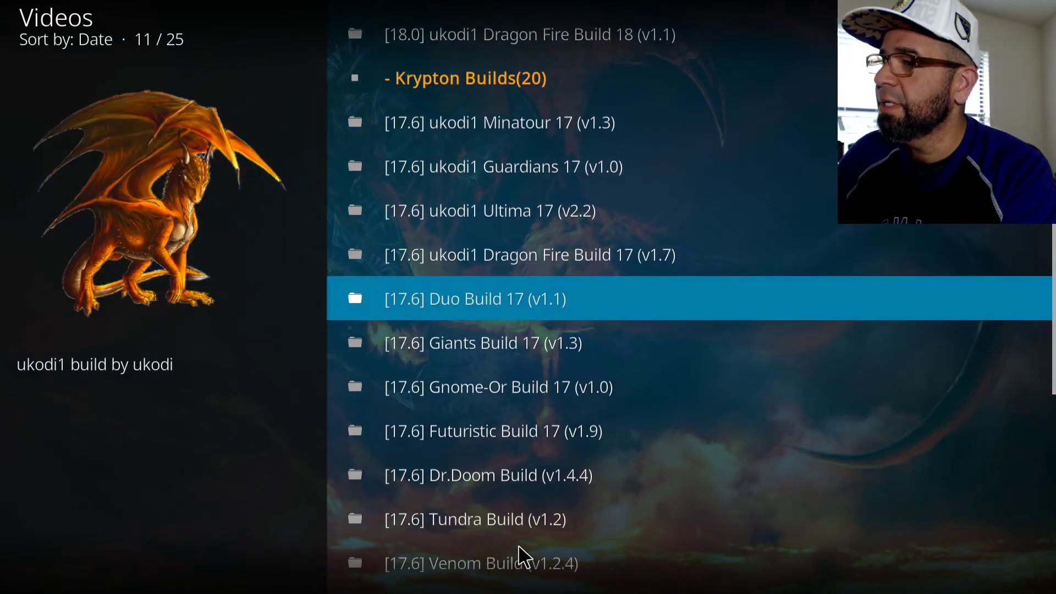
key("Down")
key("Down")
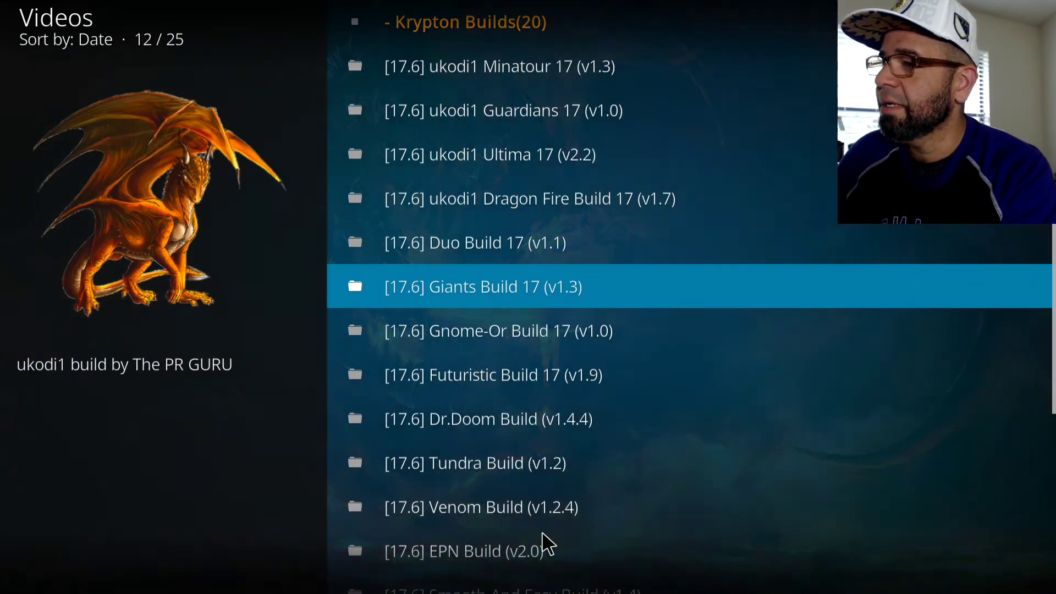
key("Down")
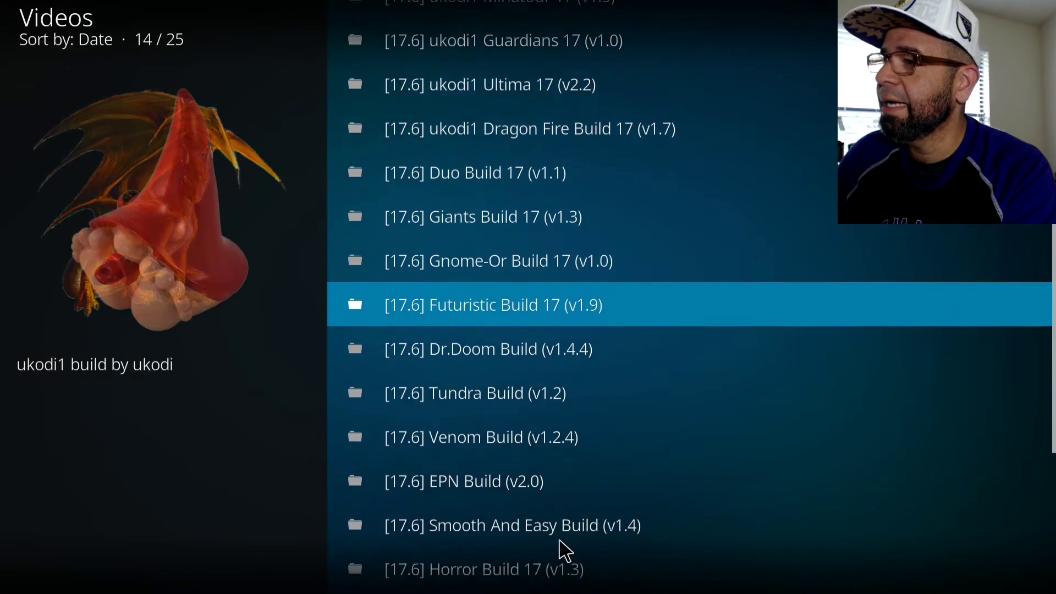
key("Down")
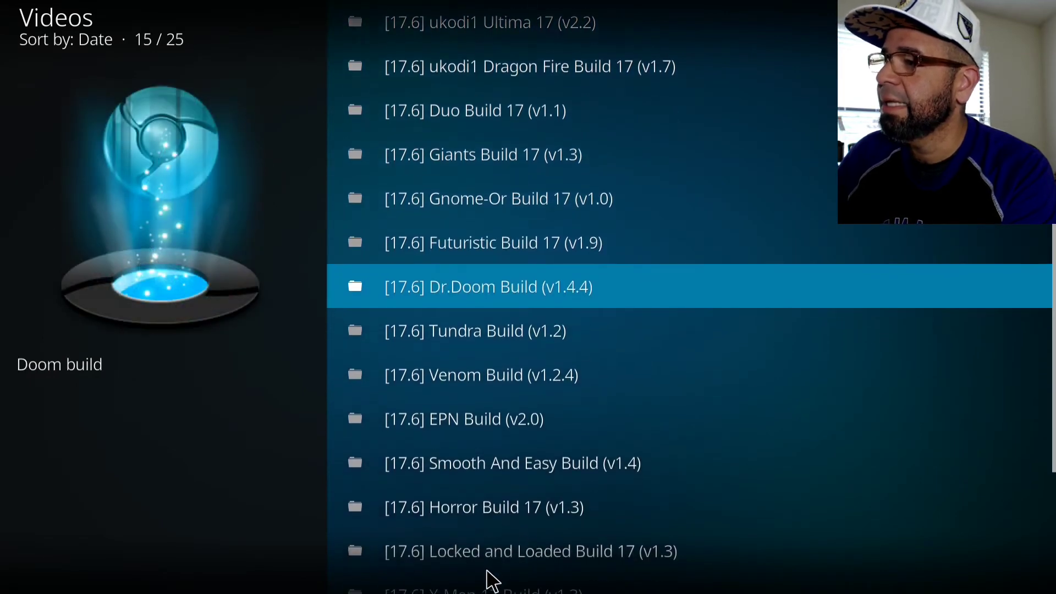
key("Down")
key("Down")
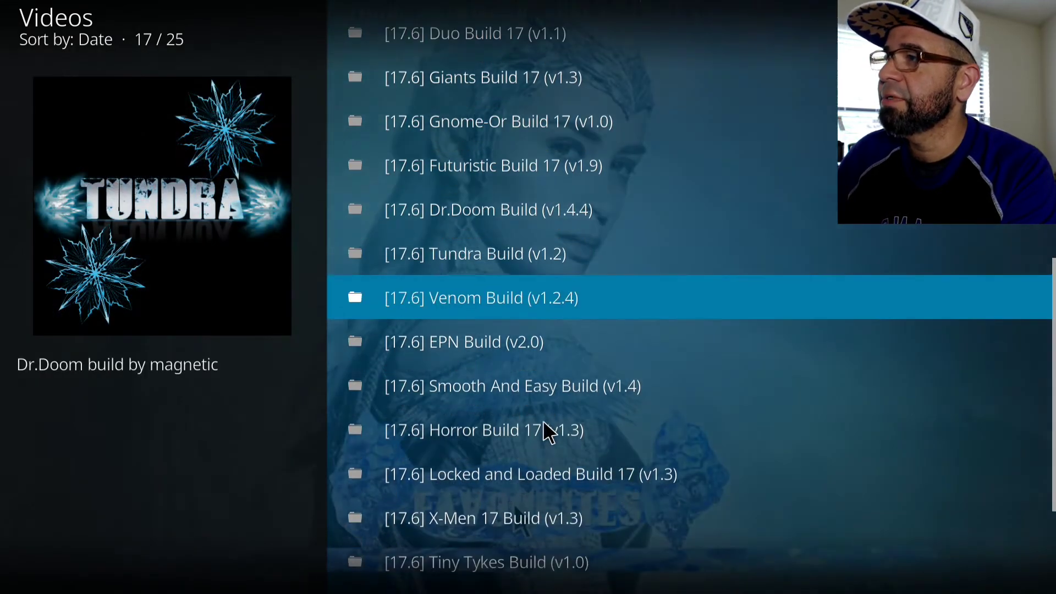
key("Down")
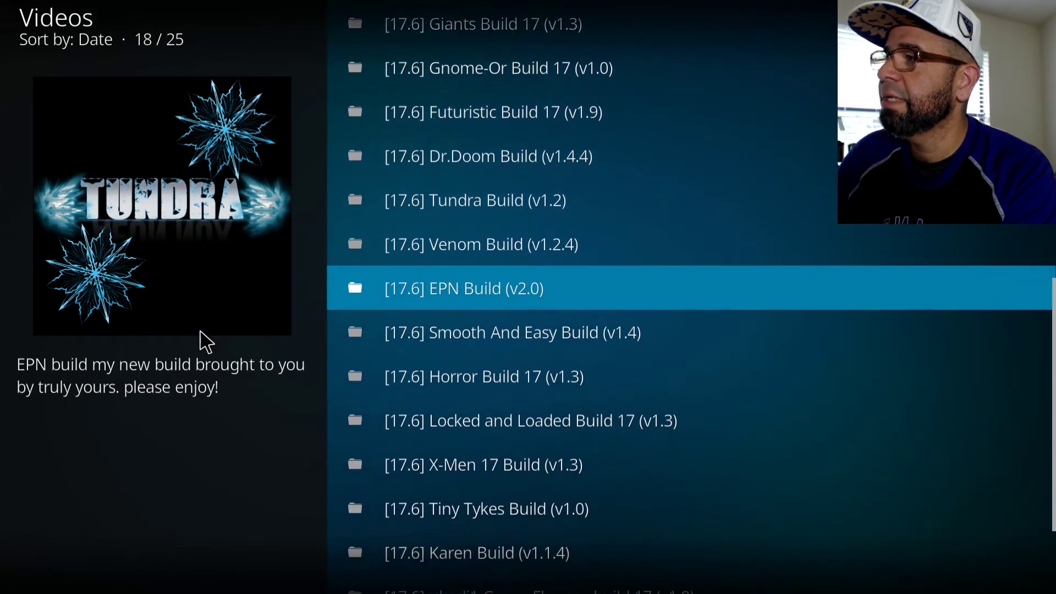
key("Down")
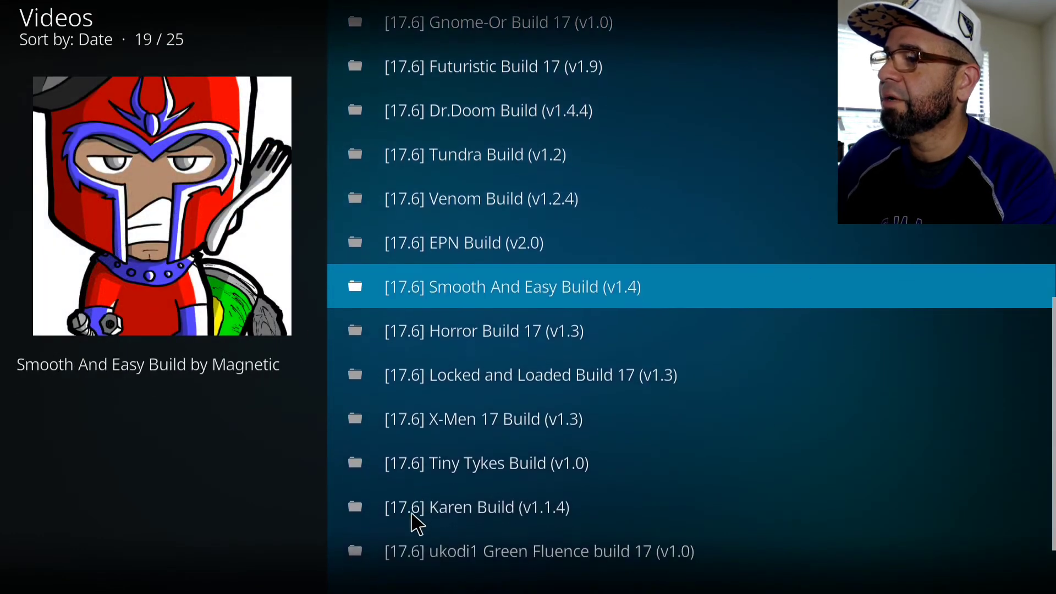
key("Down")
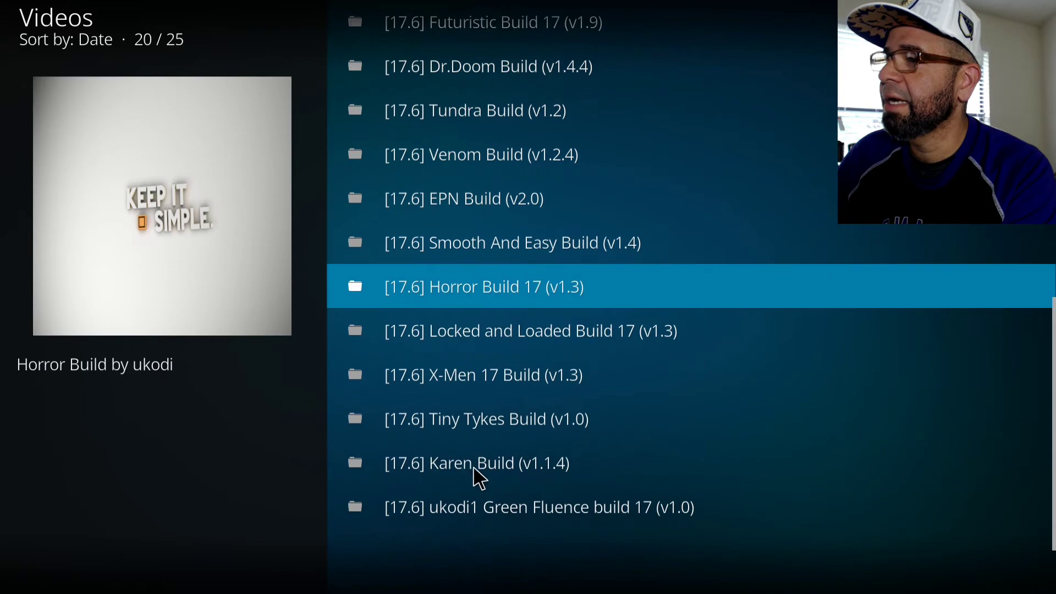
key("Down")
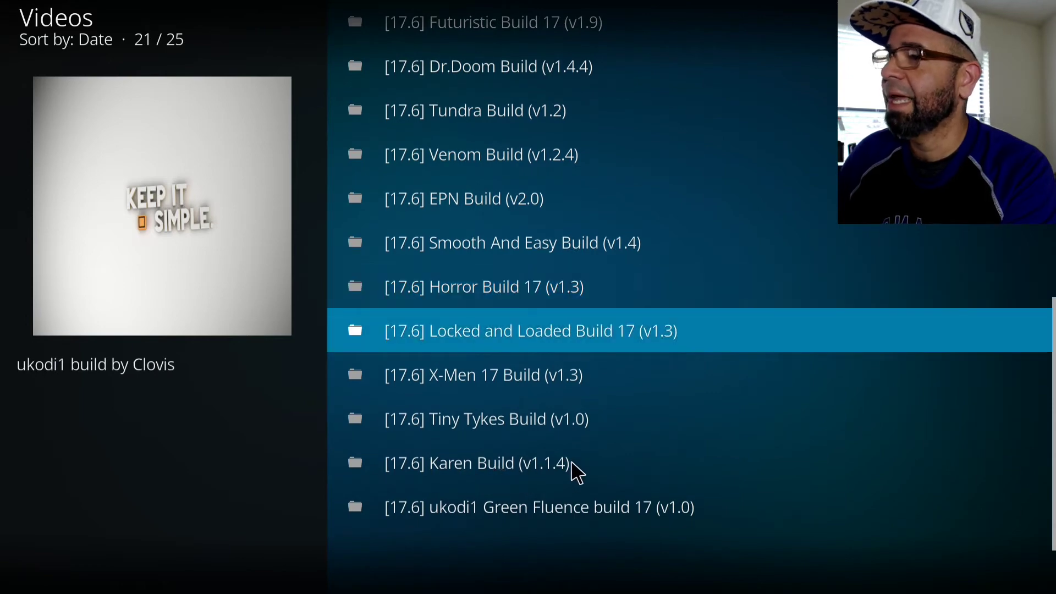
key("Down")
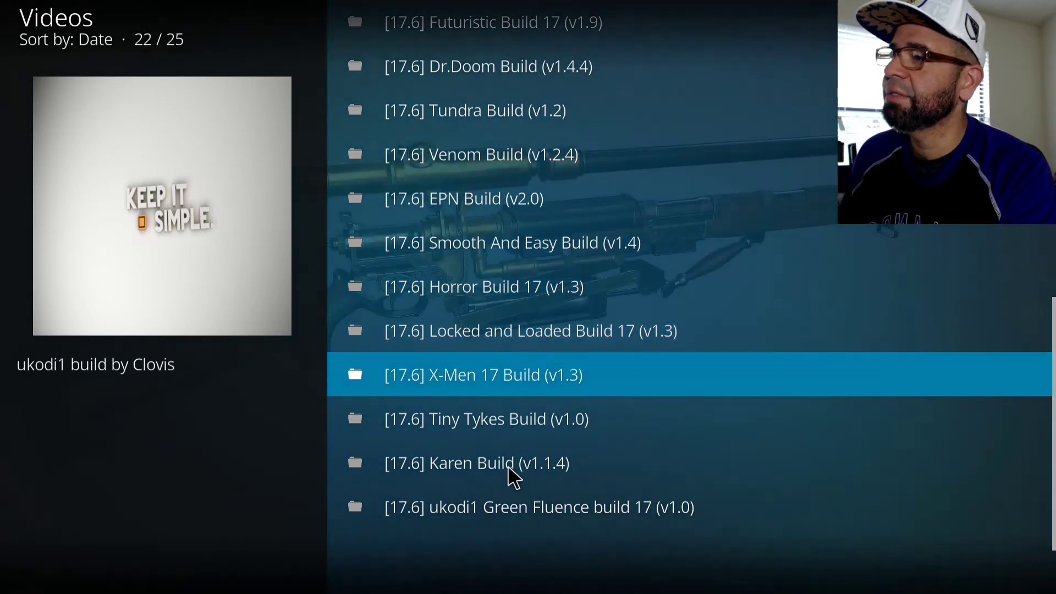
key("Down")
key("Down")
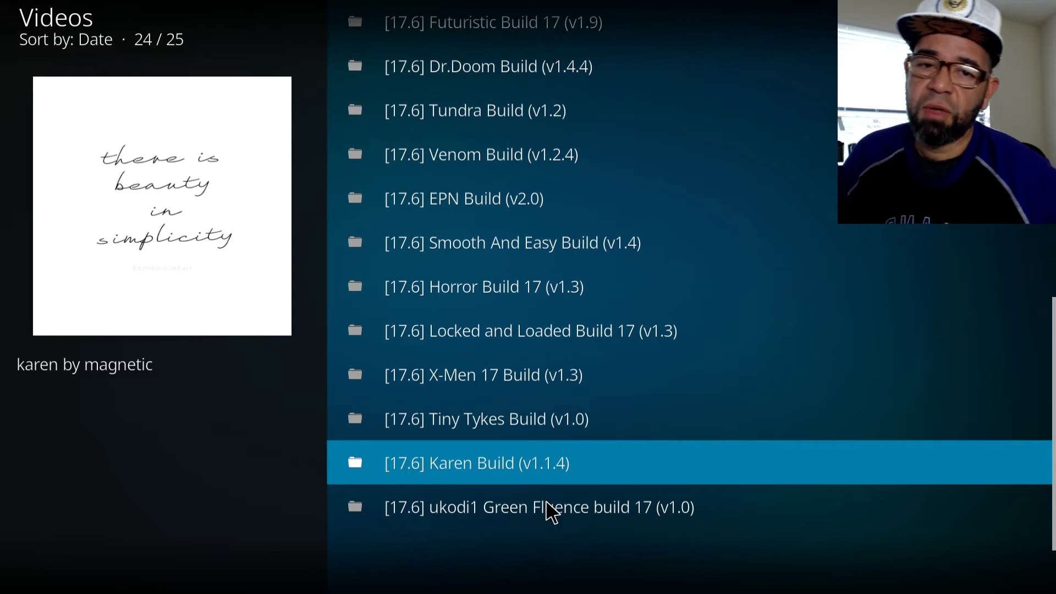
Select Karen Build (v1.1.4) and open its install options page.
key("Down")
key("Up")
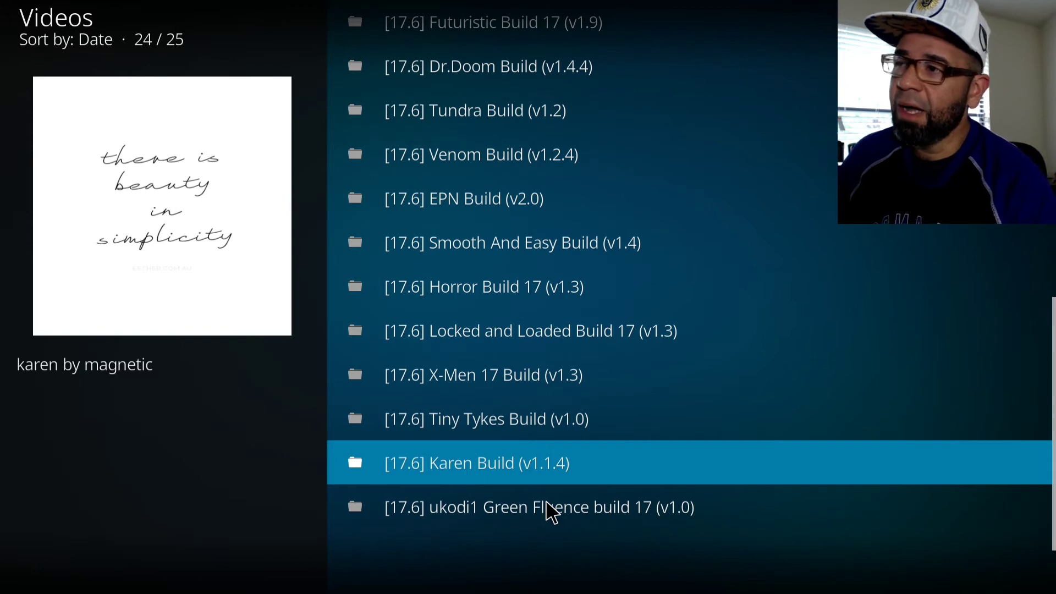
key("Return")
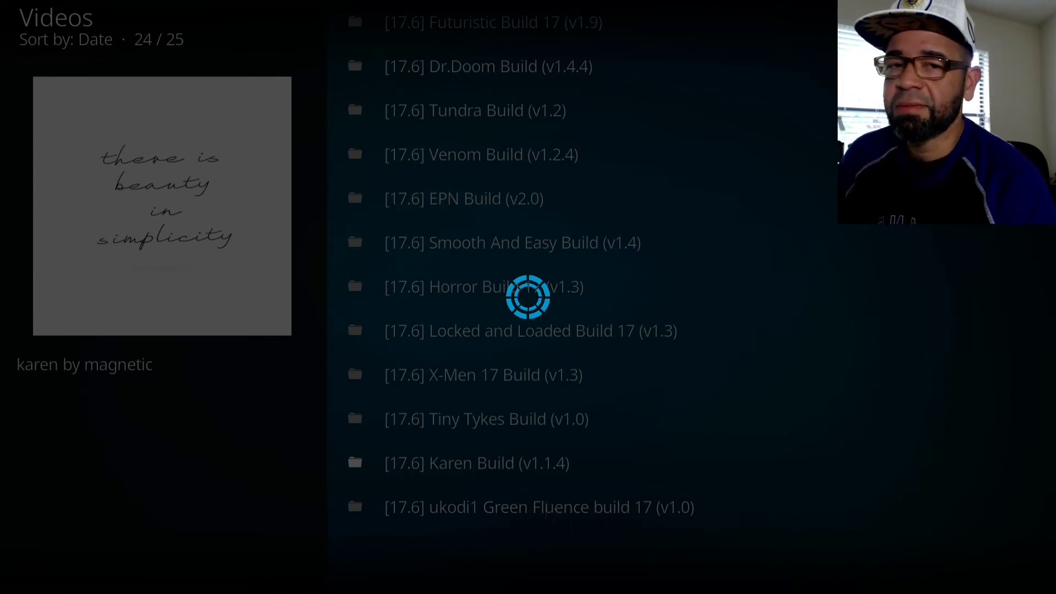
key("Down")
key("Down")
key("Down")
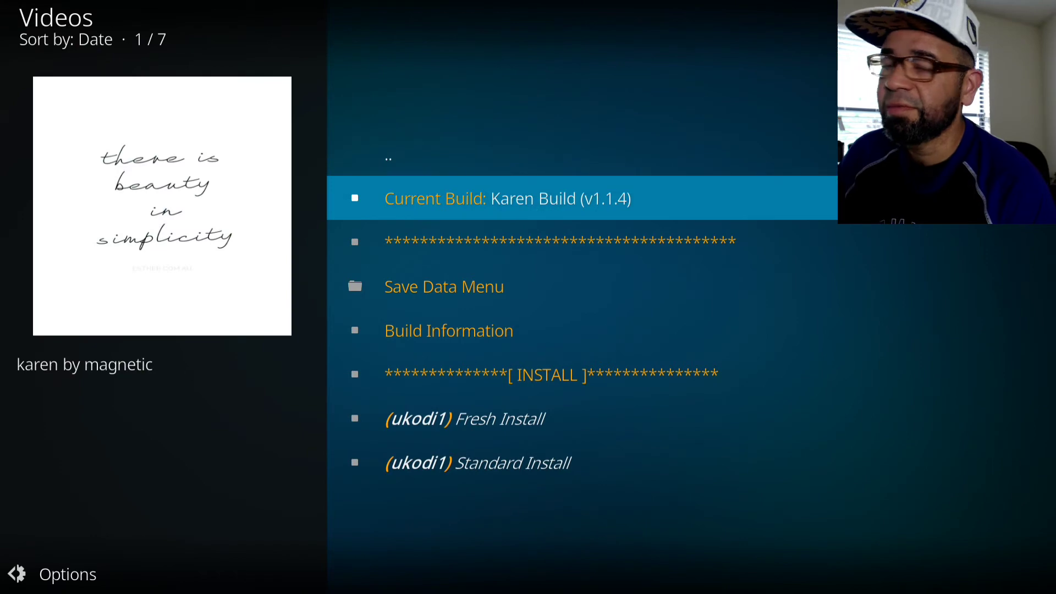
Choose (ukodi1) Fresh Install for Karen Build v1.1.4.
key("Down")
key("Down")
key("Down")
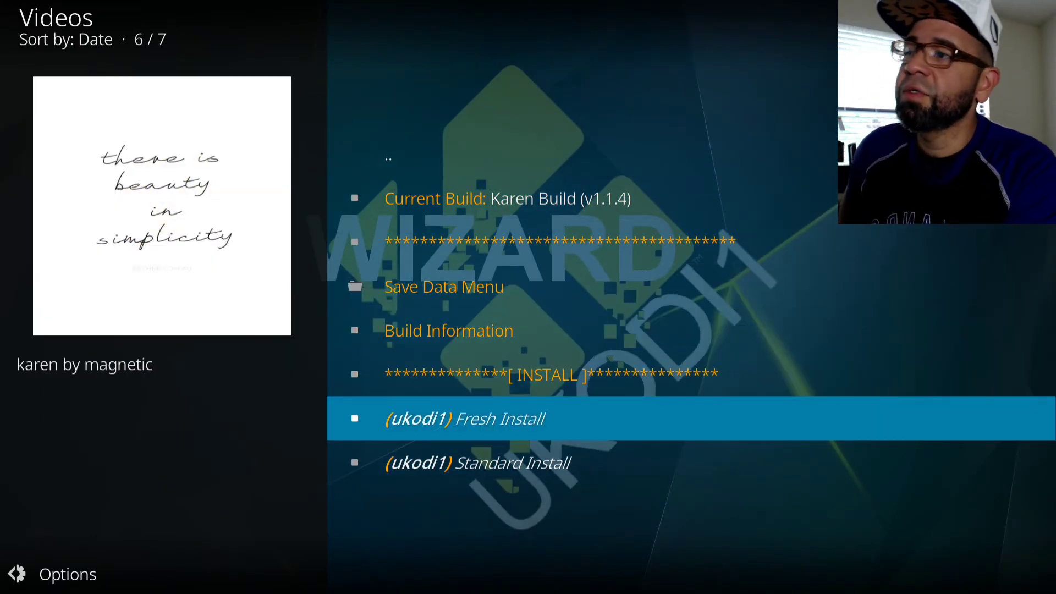
left_click(667, 424)
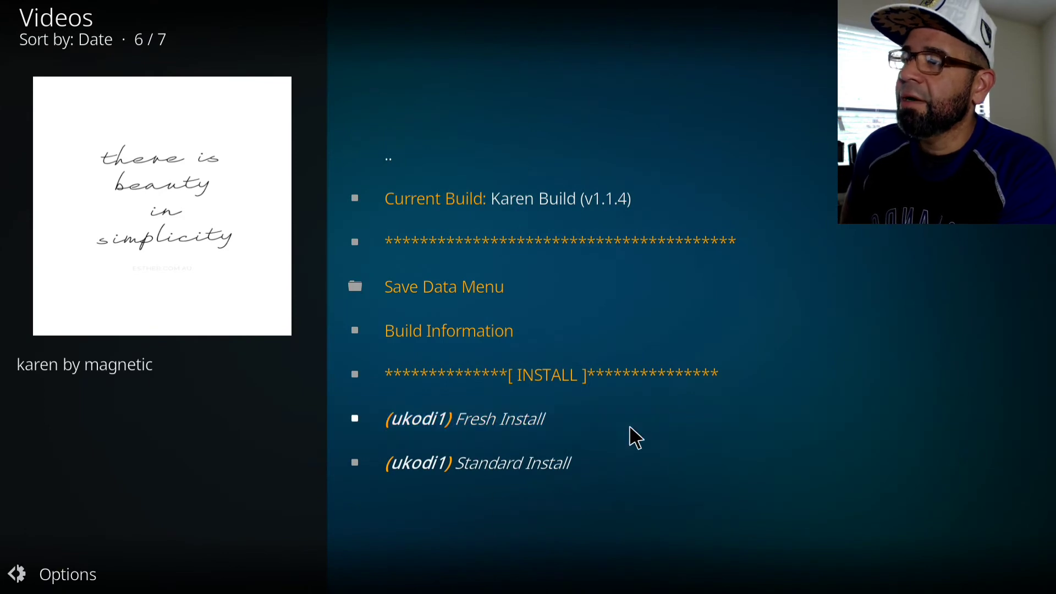
left_click(528, 531)
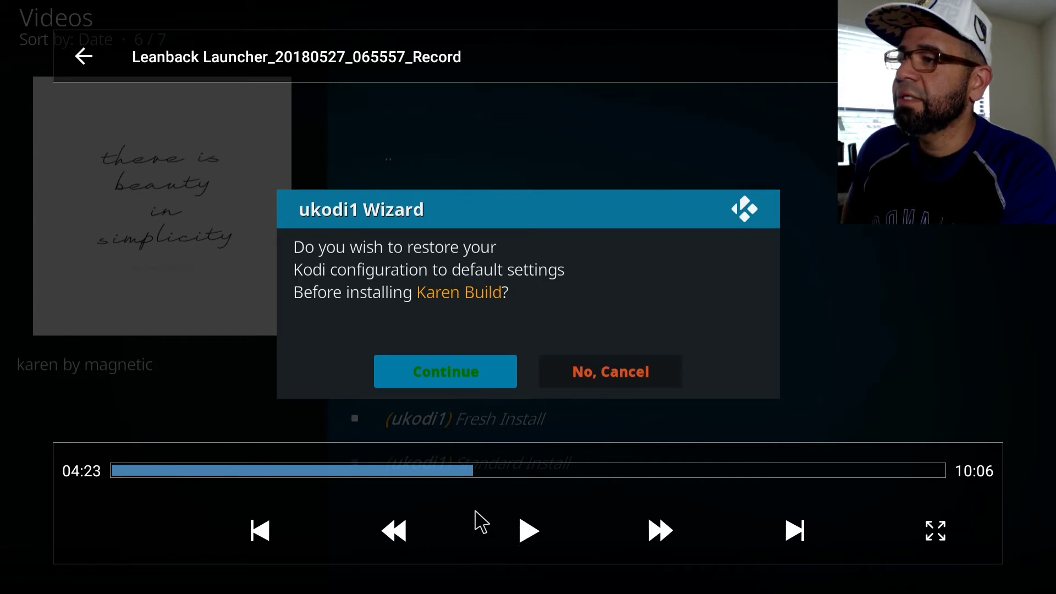
Confirm restoring defaults and continue until Karen Build v1.1.4 finishes downloading and installing.
left_click(522, 531)
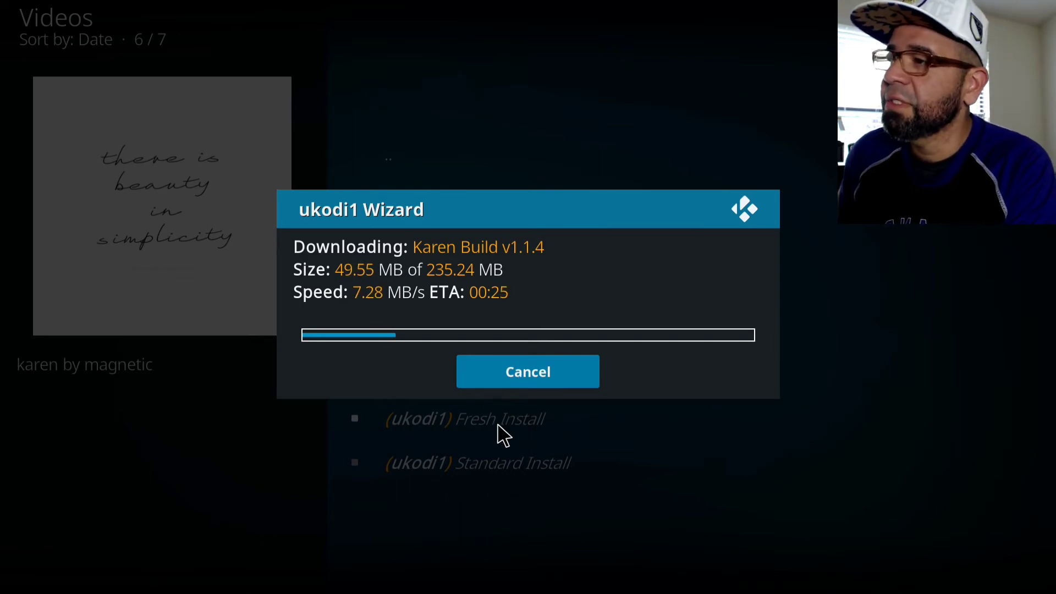
left_click(523, 428)
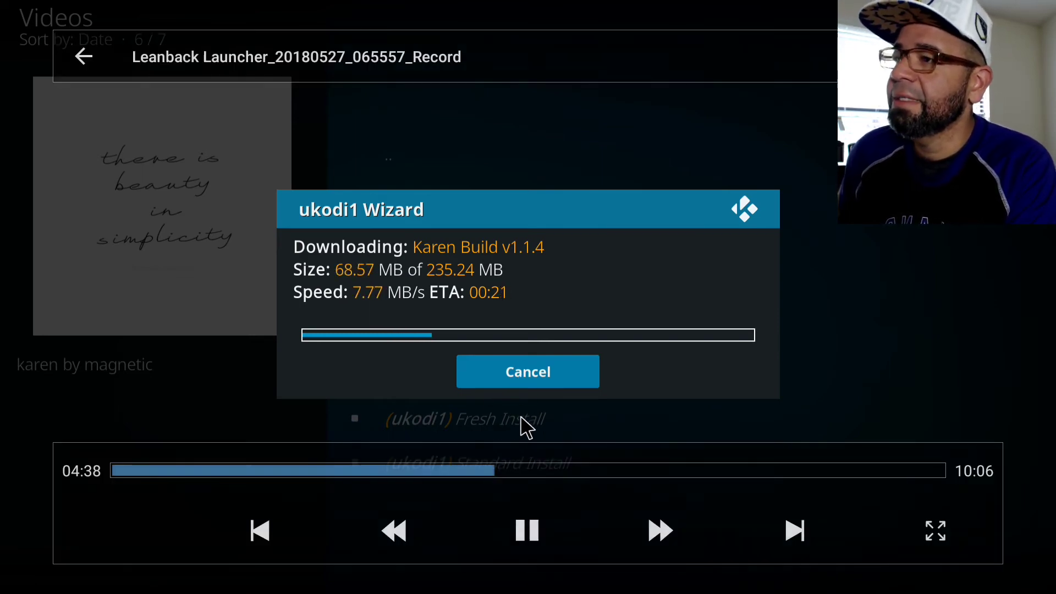
left_click(531, 471)
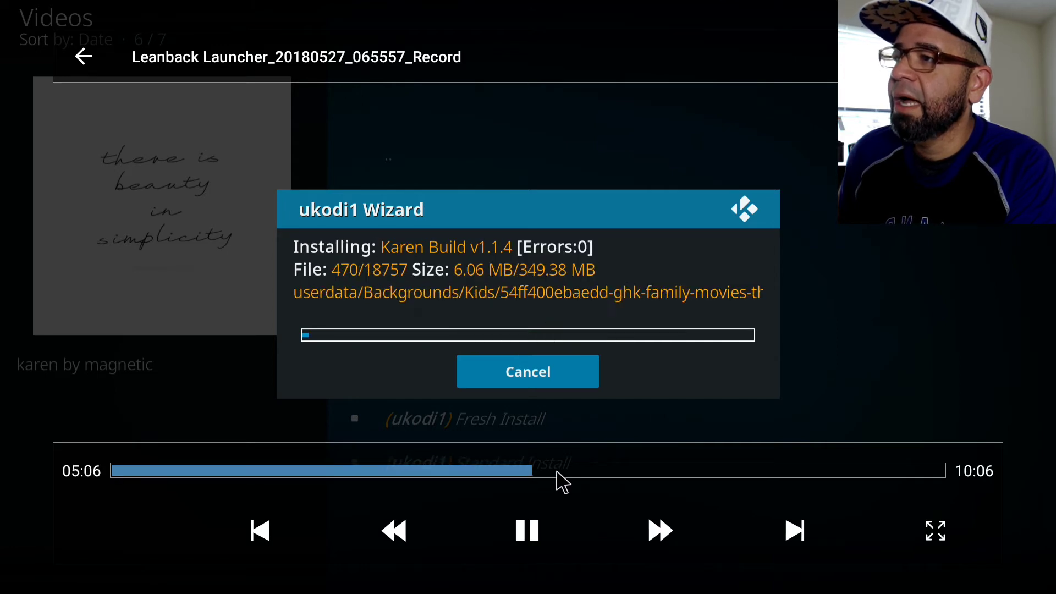
left_click(557, 470)
left_click(598, 470)
left_click(625, 471)
left_click(688, 470)
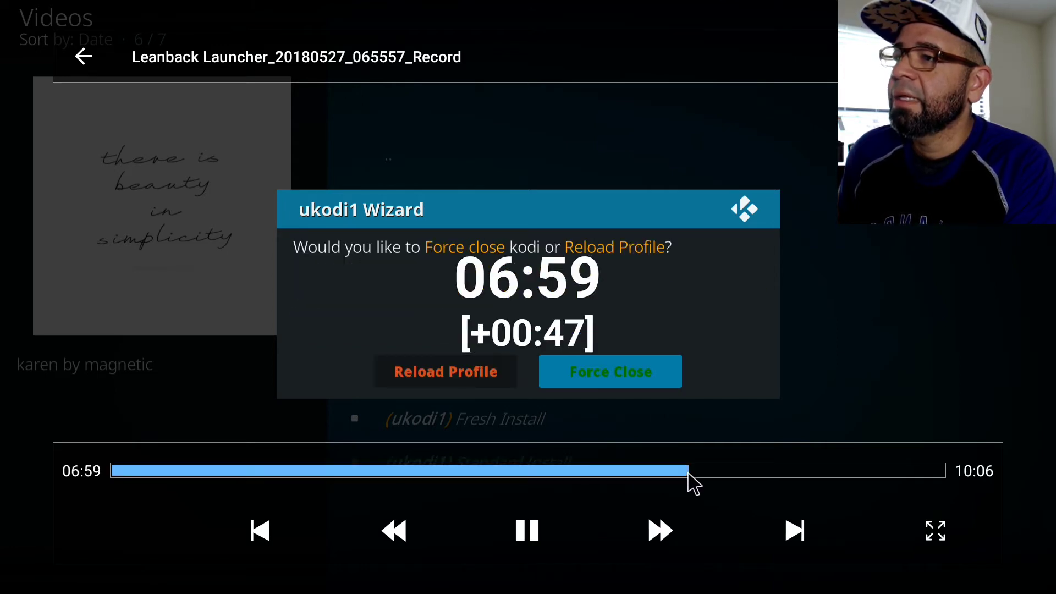
left_click(526, 534)
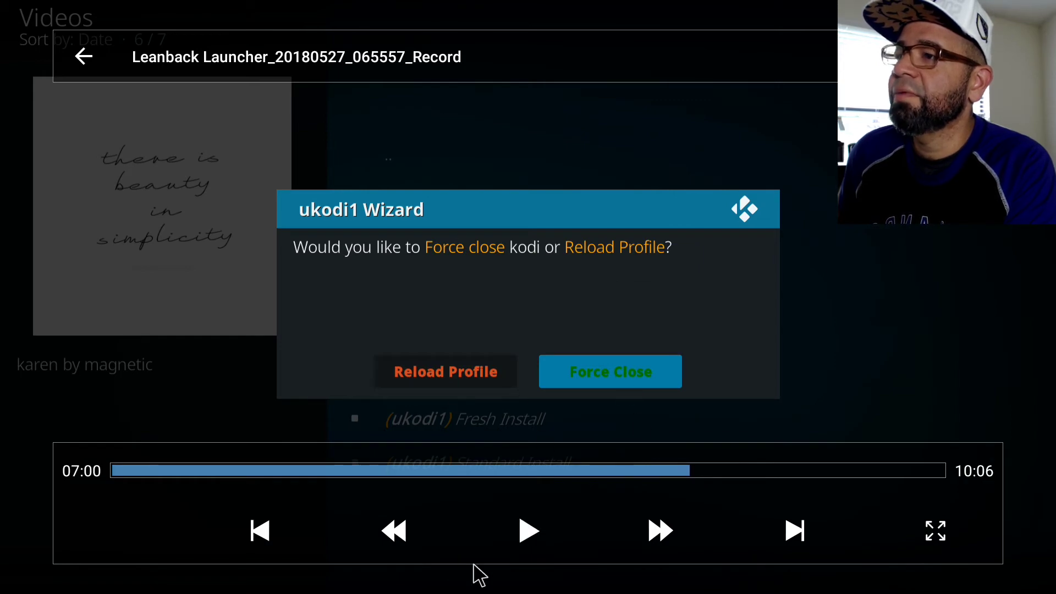
Choose Force Close so Kodi restarts on the Karen Build home screen.
left_click(528, 536)
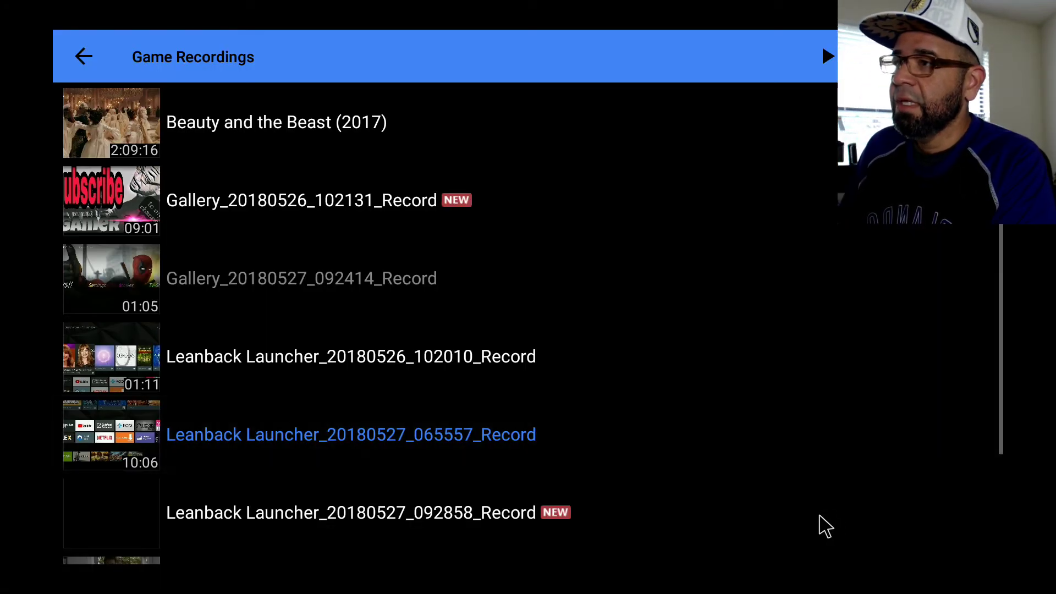
Go from Kodi to Android TV Settings > Apps and open Kodi's app info page.
key("Escape")
key("Escape")
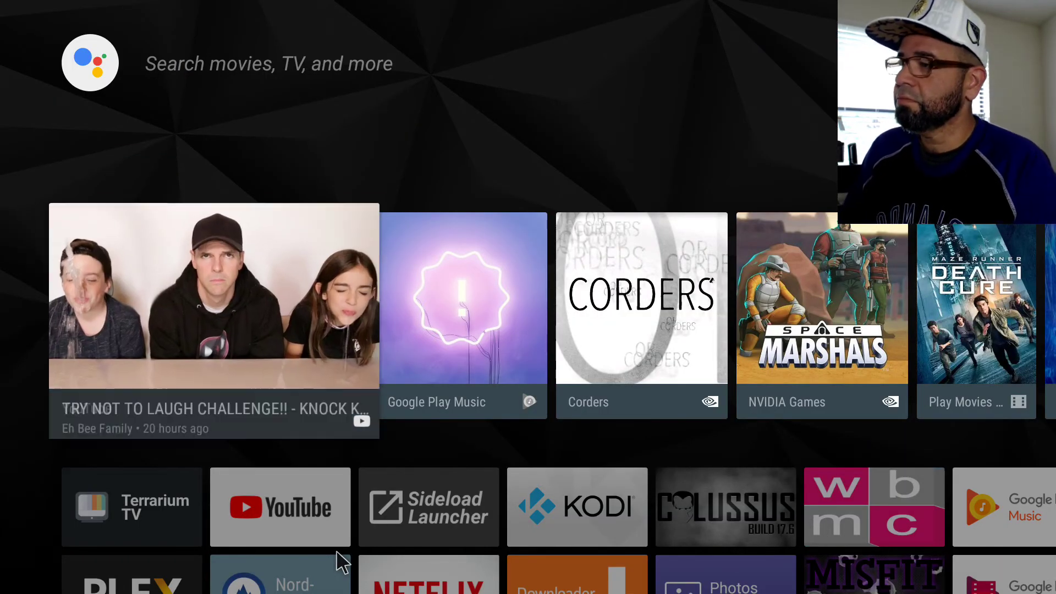
key("Down")
key("Down")
key("Down")
key("Down")
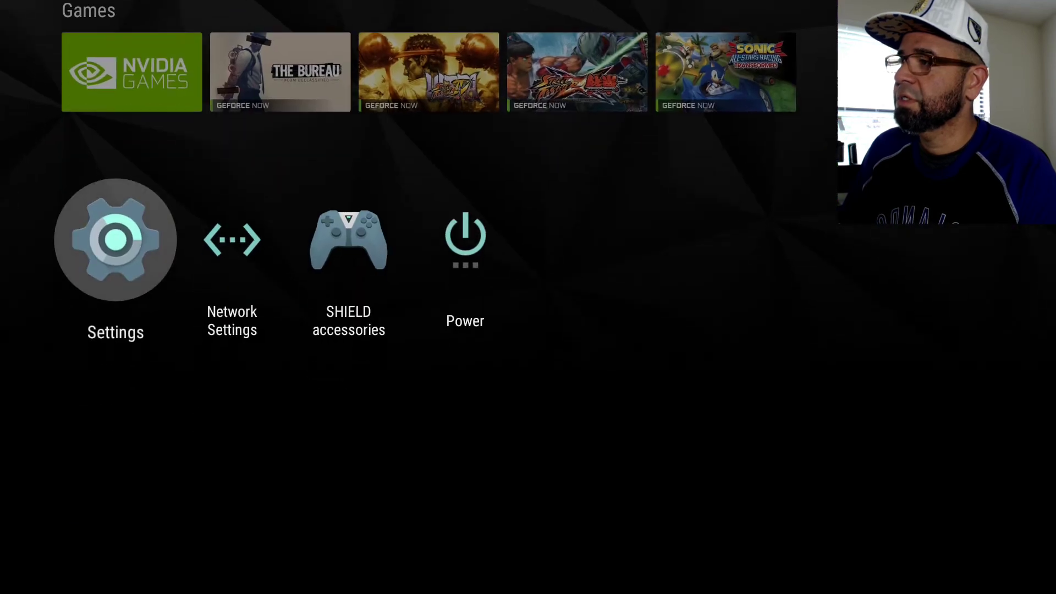
key("Return")
key("Down")
key("Down")
key("Down")
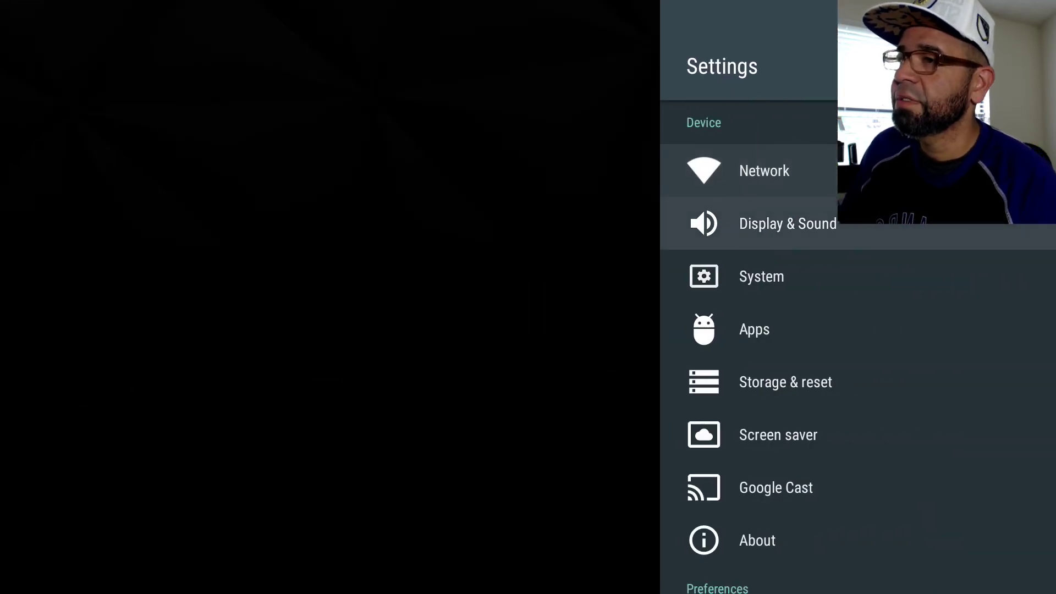
key("Return")
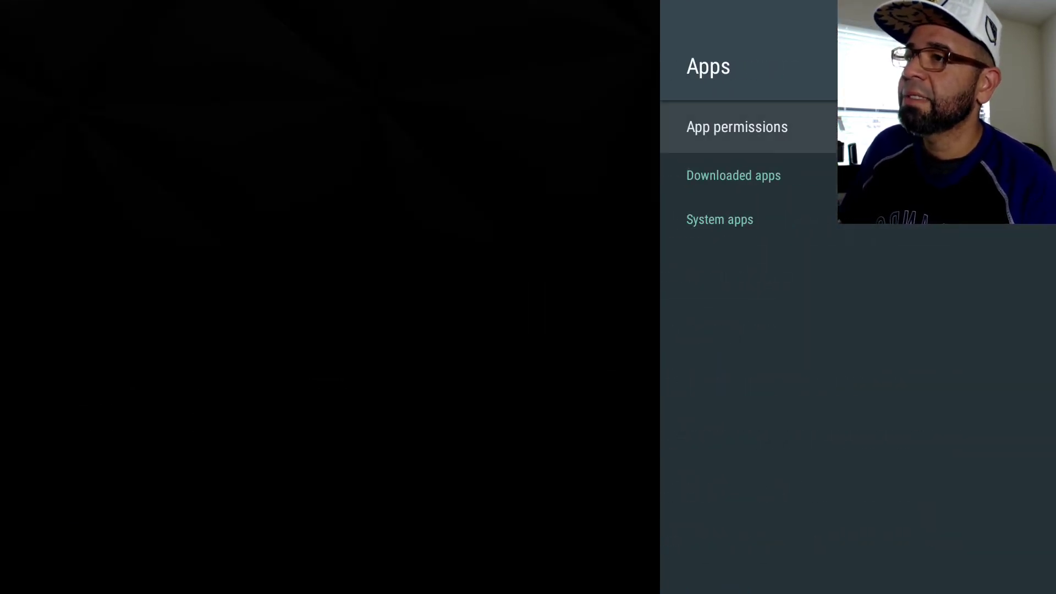
key("Down")
key("Down")
key("Down")
key("Down")
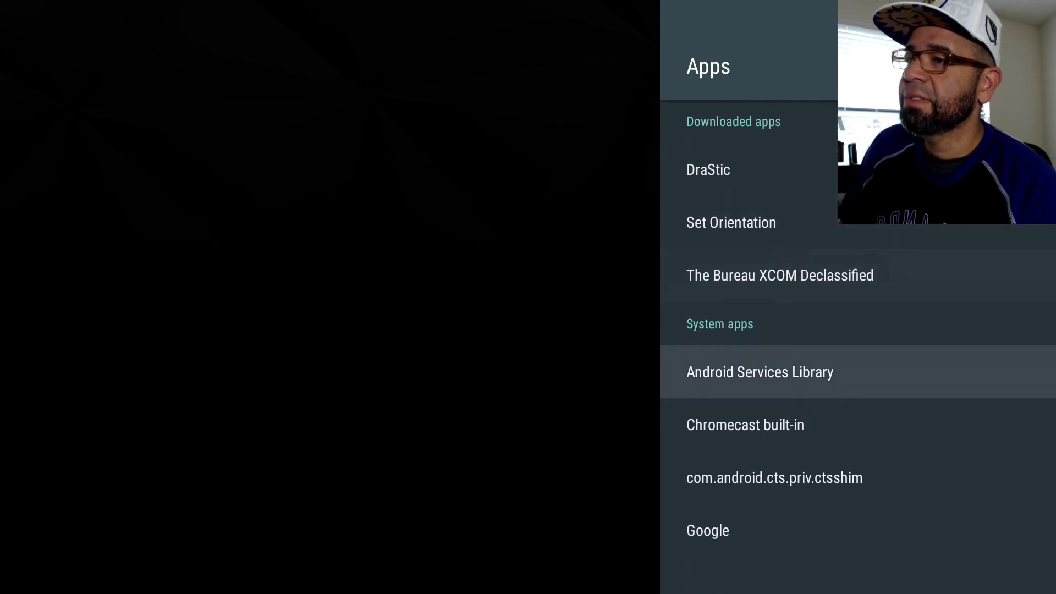
key("Down")
key("Down")
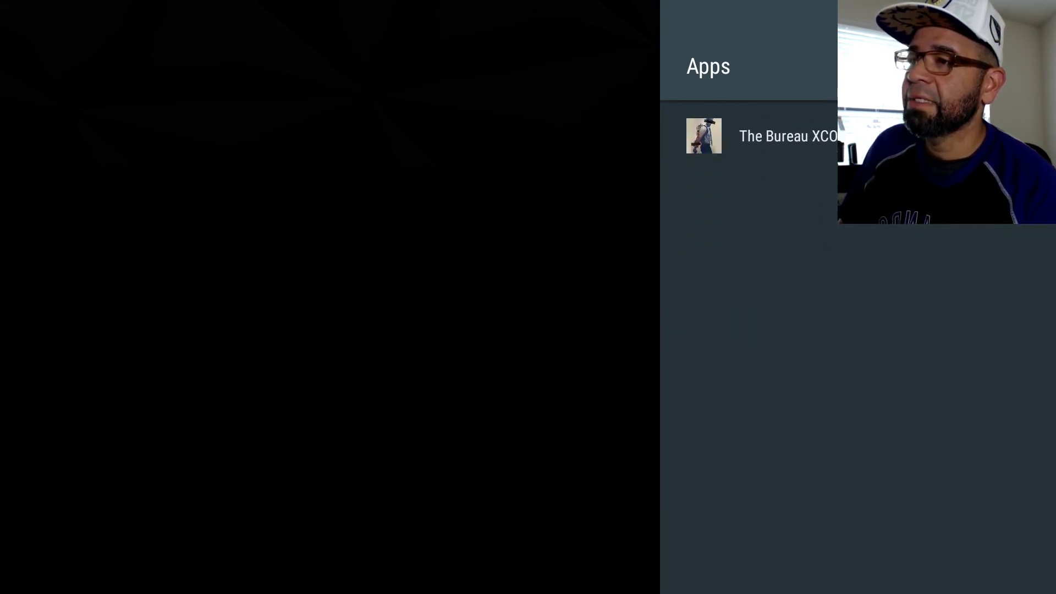
key("Down")
key("Down")
key("Down")
key("Down")
key("Down")
key("Down")
key("Down")
key("Down")
key("Down")
key("Down")
key("Down")
key("Down")
key("Down")
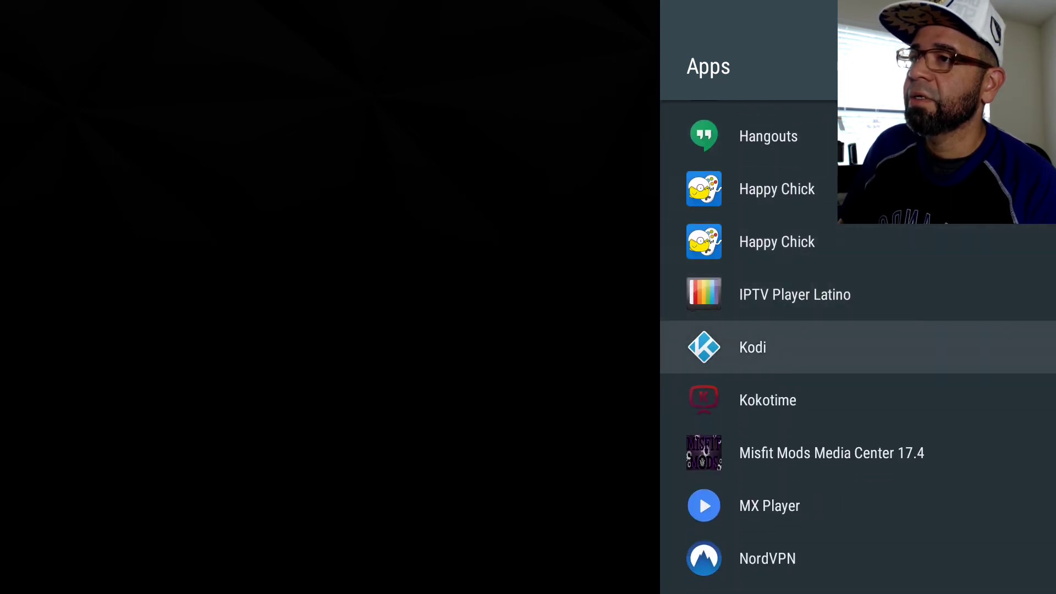
key("Return")
Force stop Kodi and confirm with OK.
key("Down")
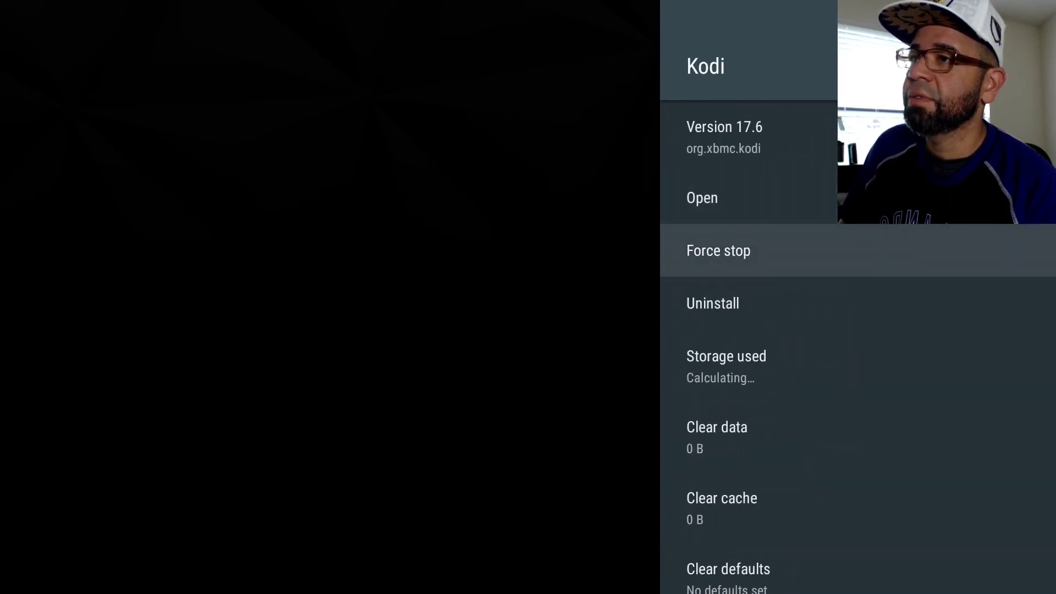
key("Return")
key("Down")
key("Up")
key("Return")
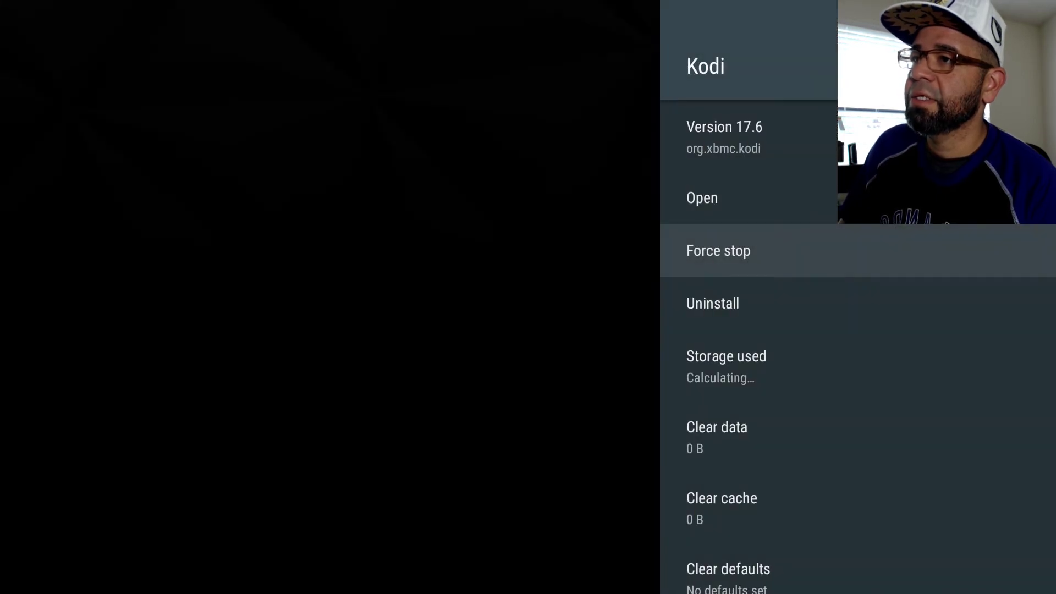
Clear Kodi's cache, confirm, and relaunch Kodi with Open.
key("Down")
key("Down")
key("Down")
key("Down")
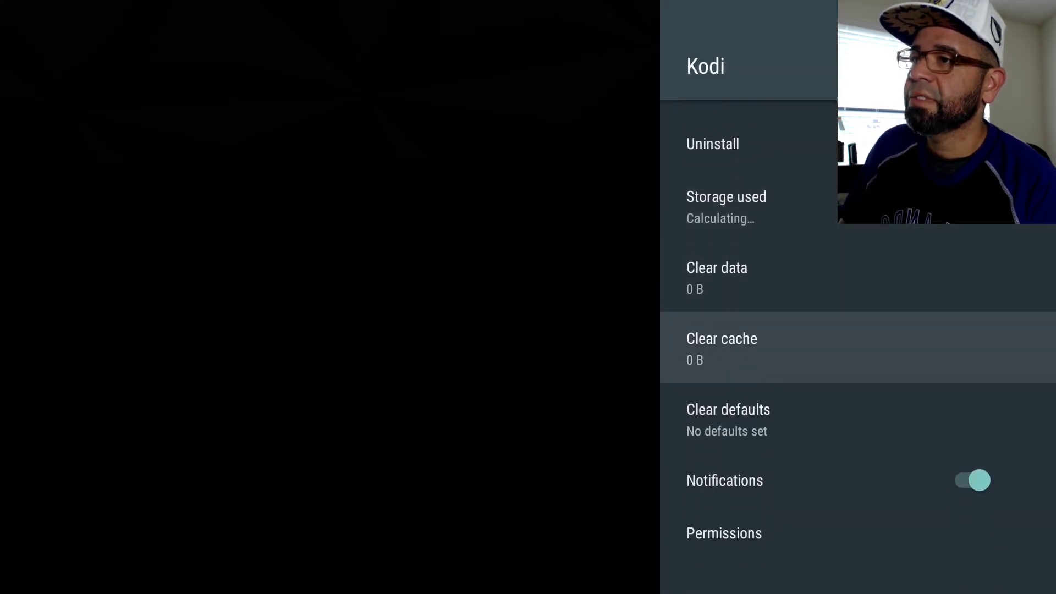
key("Down")
key("Up")
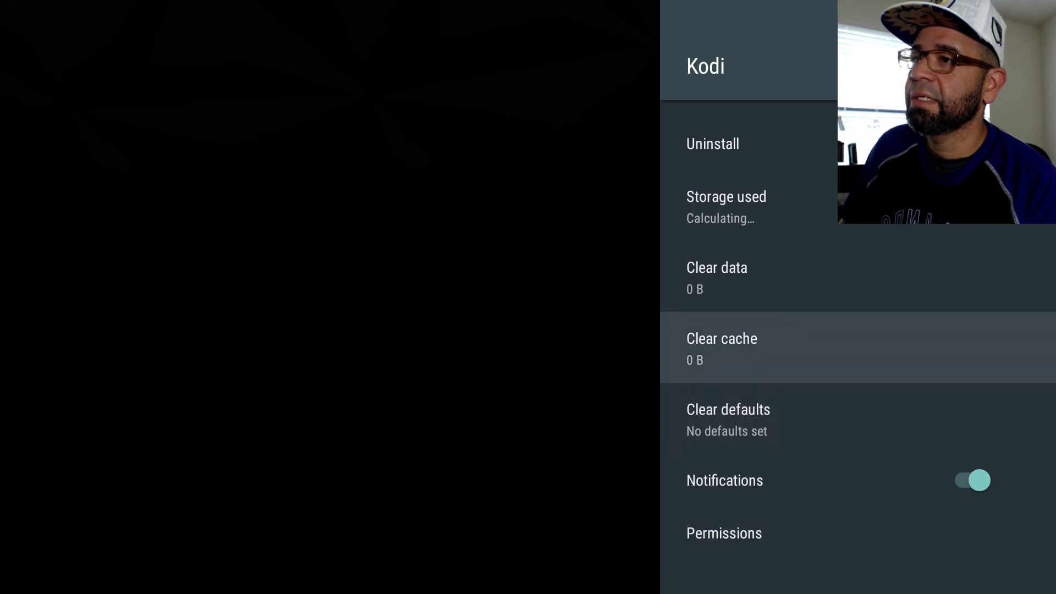
key("Return")
key("Return")
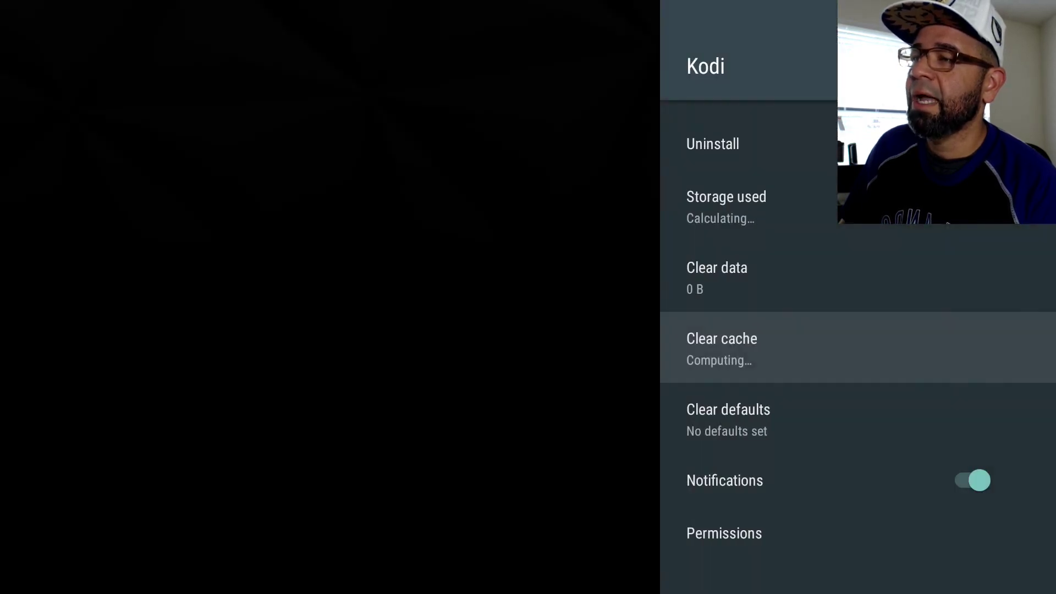
key("Up")
key("Up")
key("Up")
key("Up")
key("Up")
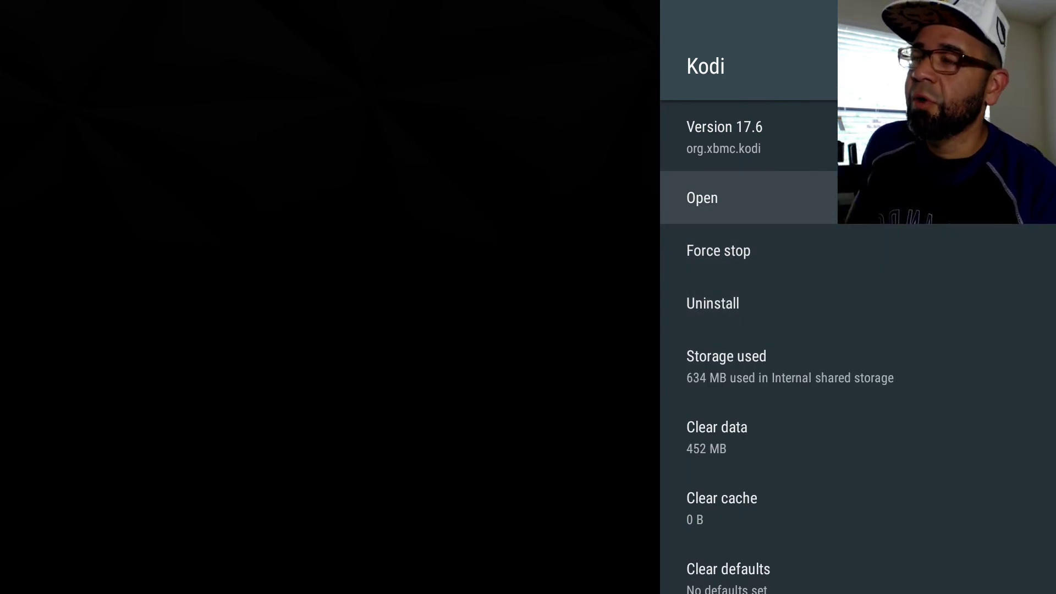
key("Return")
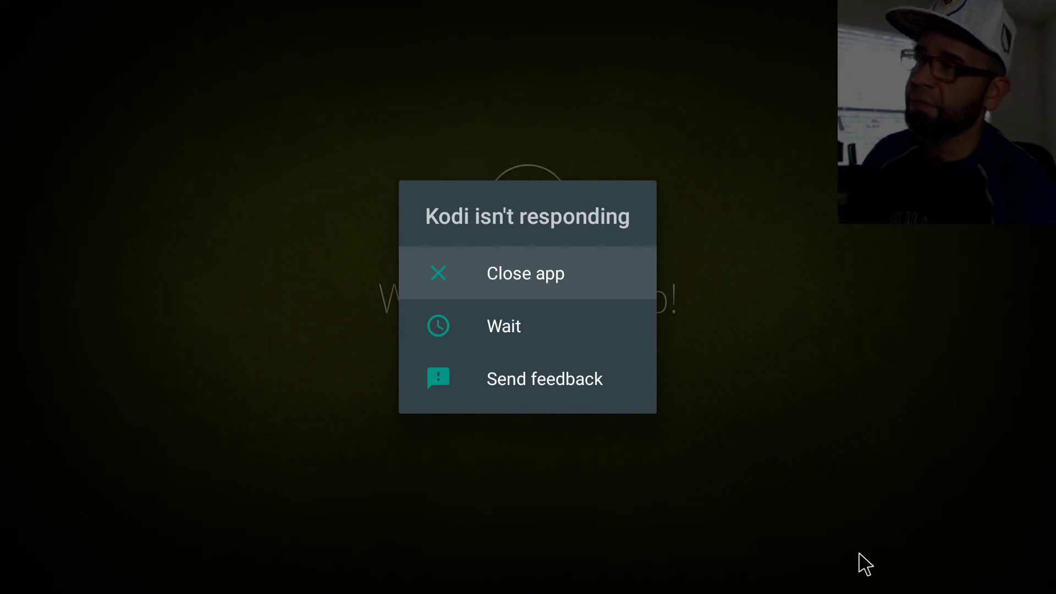
Choose Wait in the 'Kodi isn't responding' dialog, then bring up recent apps once the Karen Build home loads.
key("Down")
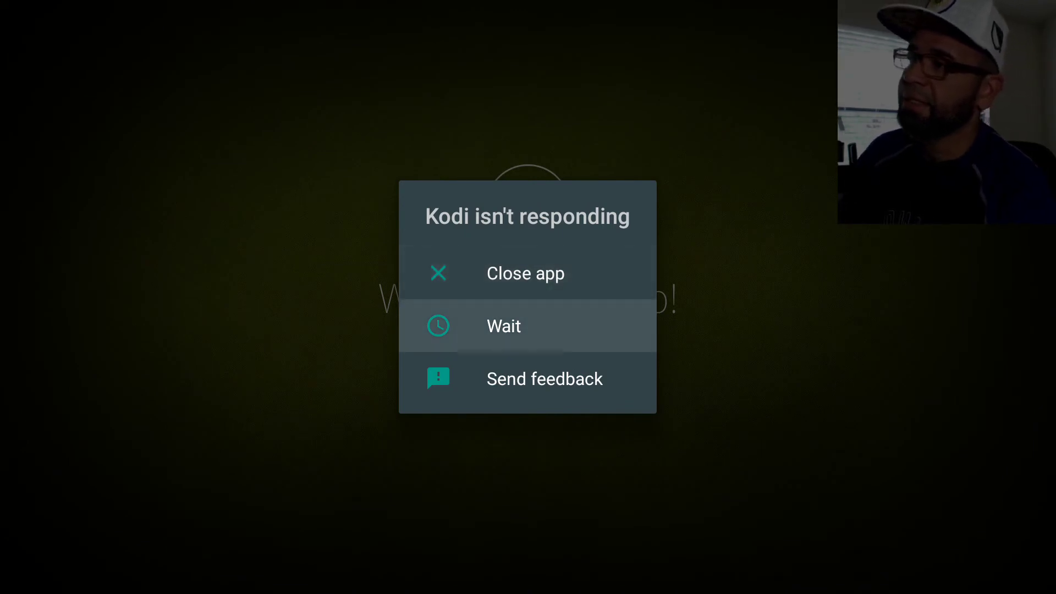
key("Up")
key("Down")
key("Return")
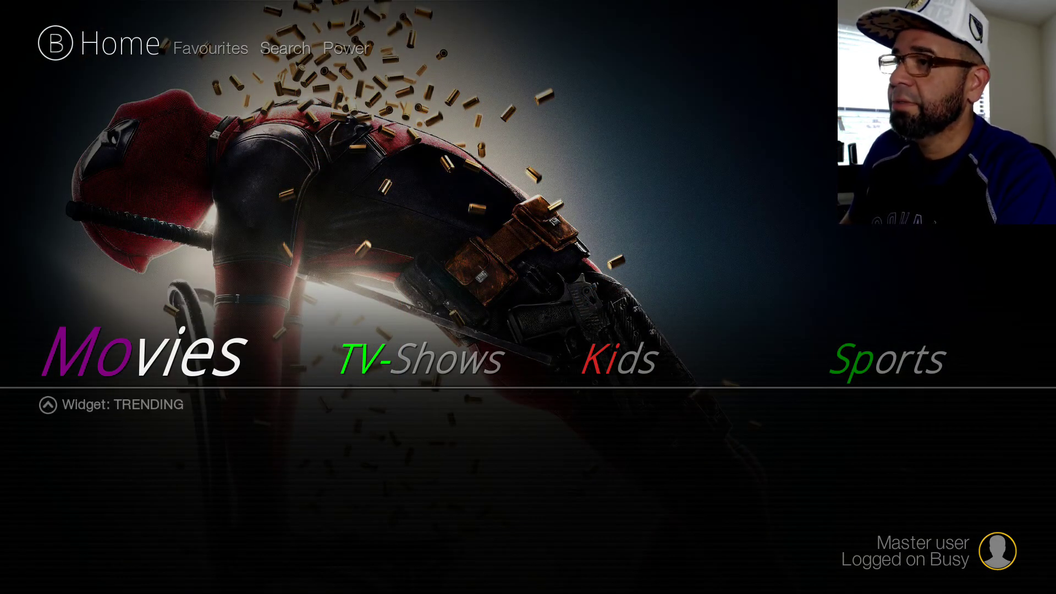
key("alt+Tab")
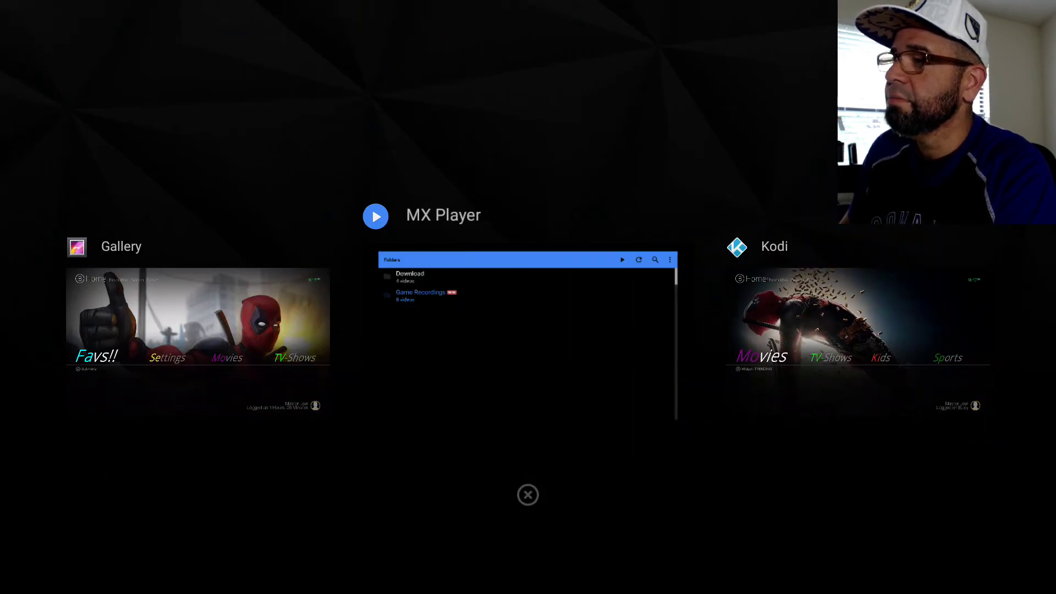
Go from the home screen through Settings > Apps to Kodi's app info page.
key("Home")
key("Down")
key("Down")
key("Down")
key("Down")
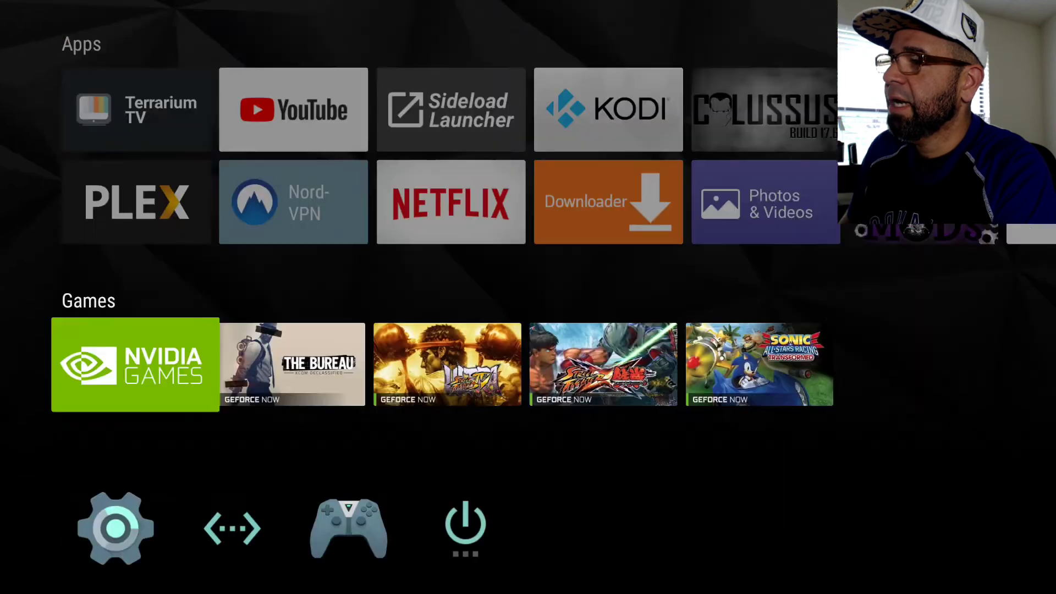
key("Return")
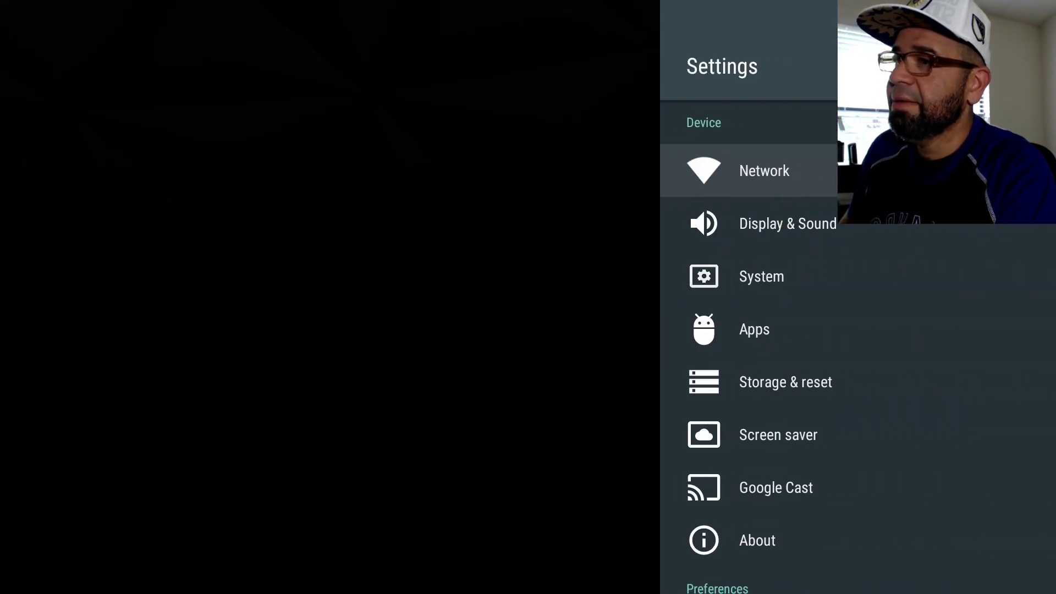
key("Down")
key("Down")
key("Down")
key("Down")
key("Down")
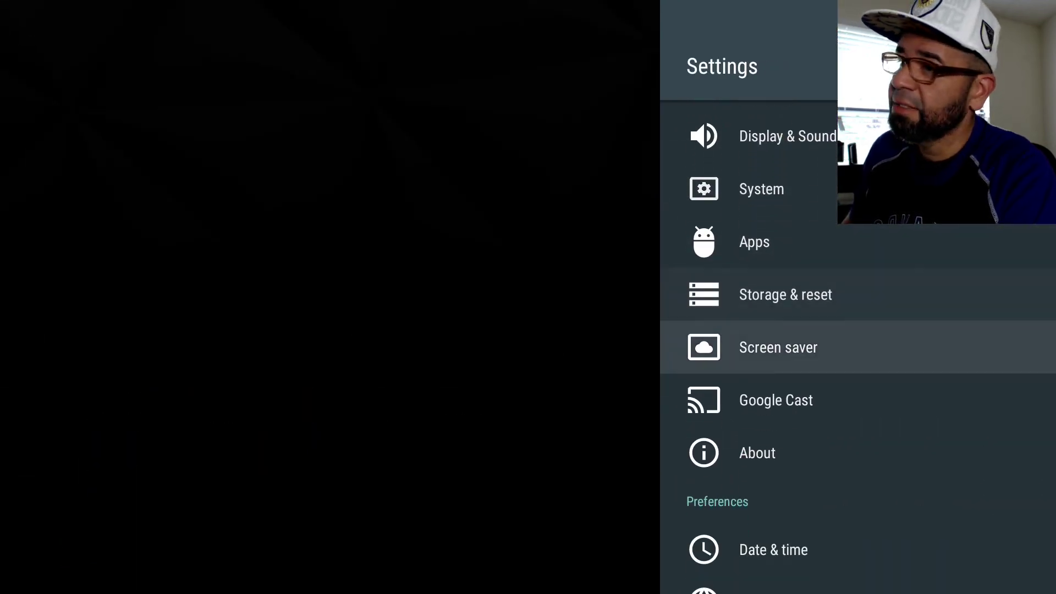
key("Up")
key("Up")
key("Up")
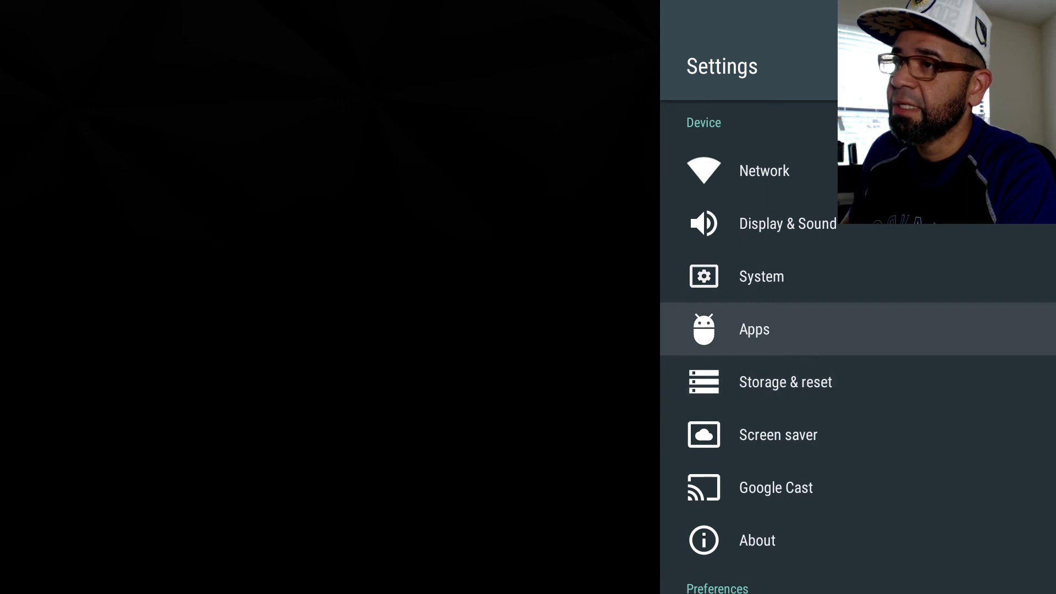
key("Return")
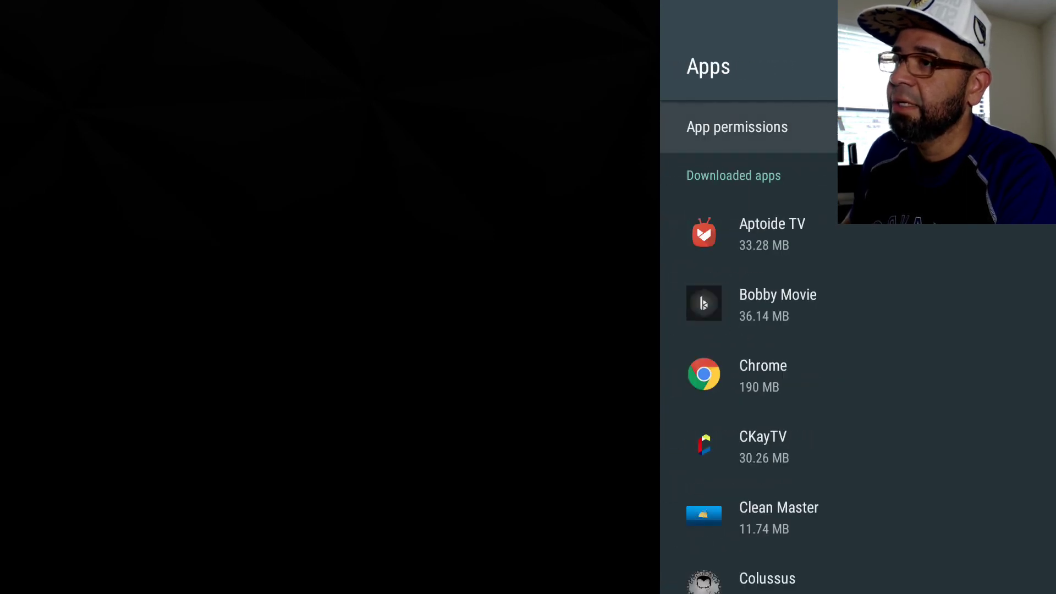
key("Down")
key("Down")
key("Down")
key("Down")
key("Down")
key("Down")
key("Down")
key("Down")
key("Down")
key("Down")
key("Down")
key("Down")
key("Down")
key("Down")
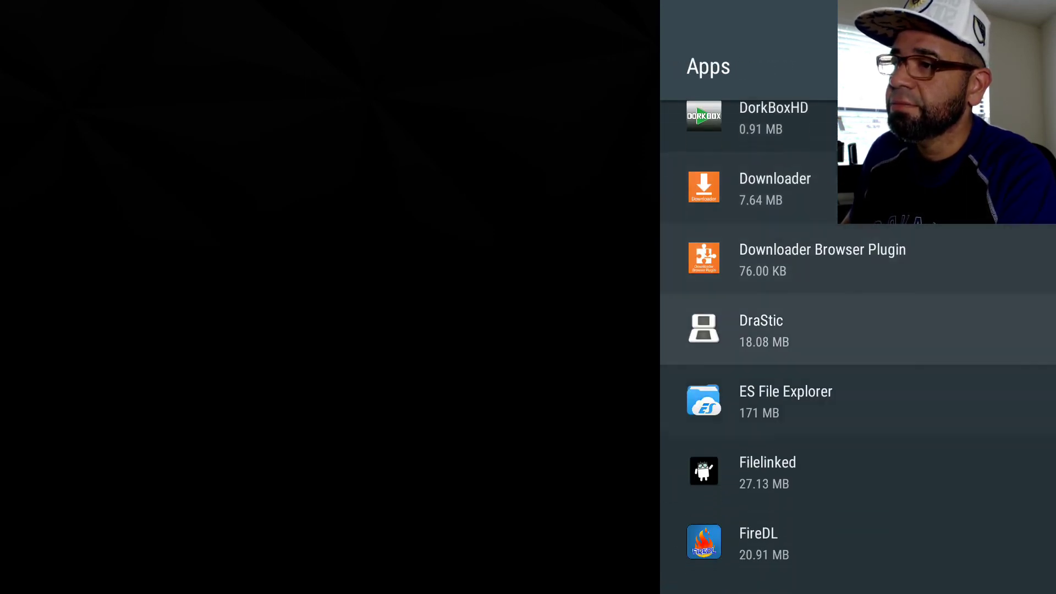
key("Down")
key("Down")
key("Down")
key("Down")
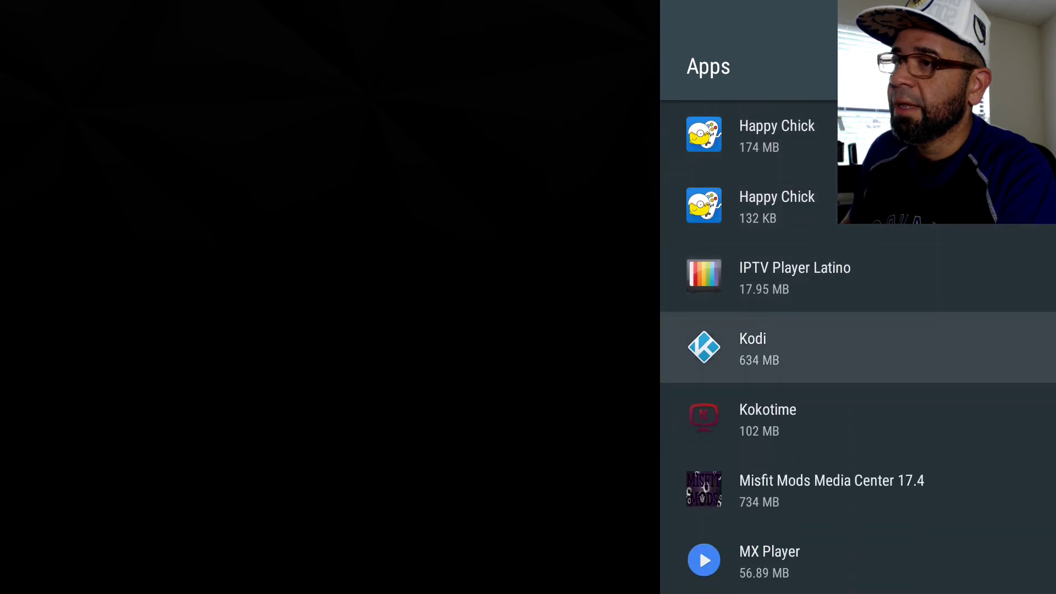
key("Return")
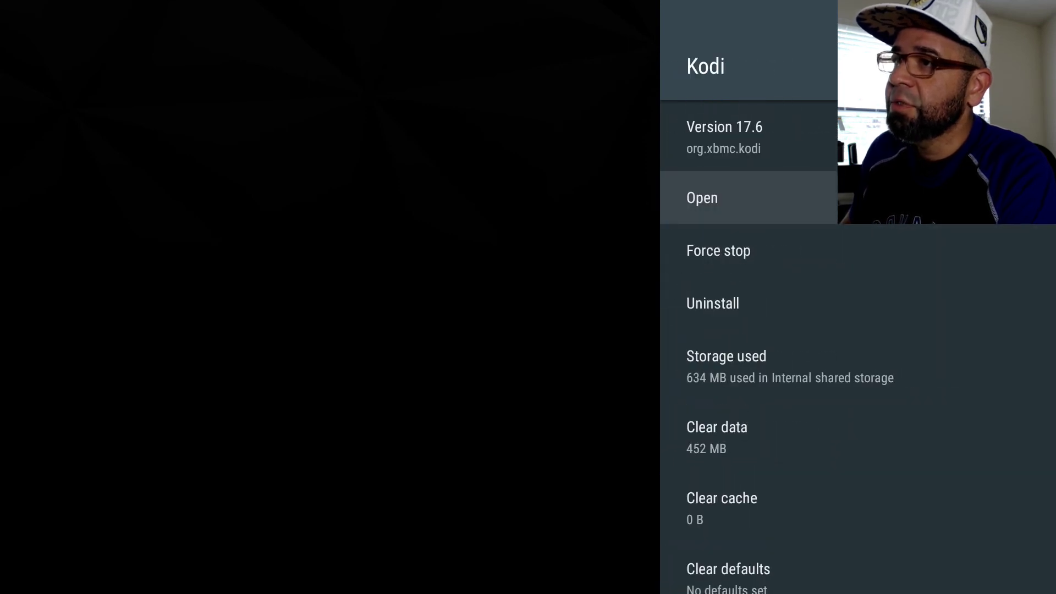
Select Clear data to bring up the deletion confirmation for Kodi's 452 MB of data.
key("Down")
key("Down")
key("Down")
key("Down")
key("Down")
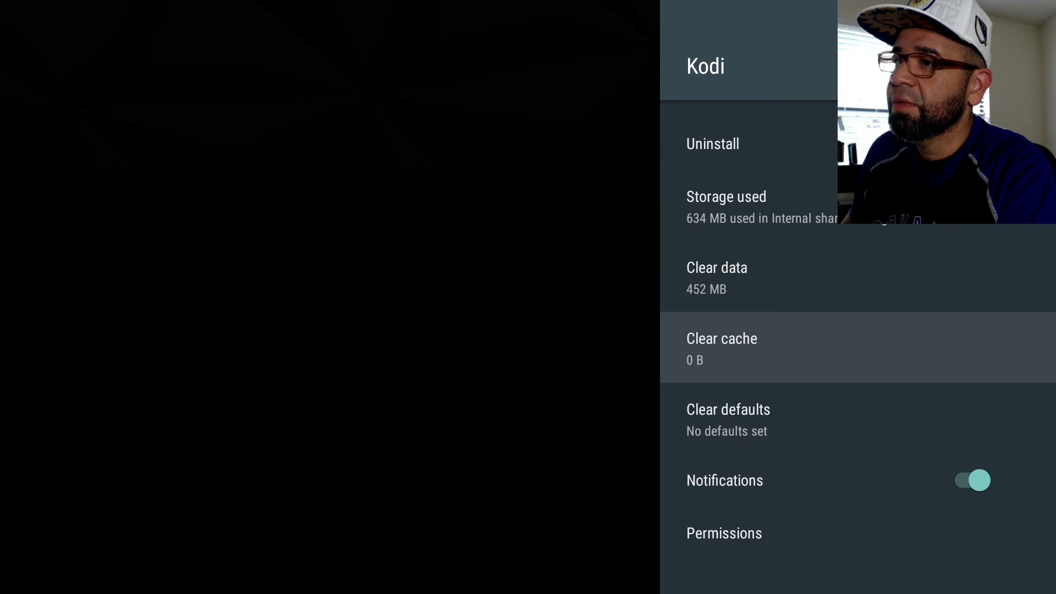
key("Up")
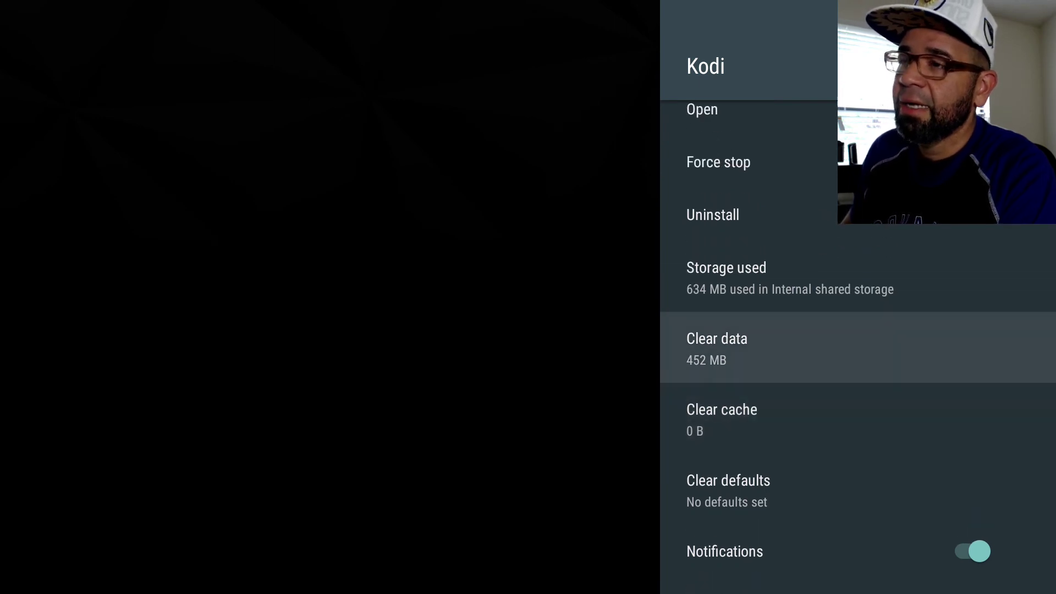
key("Return")
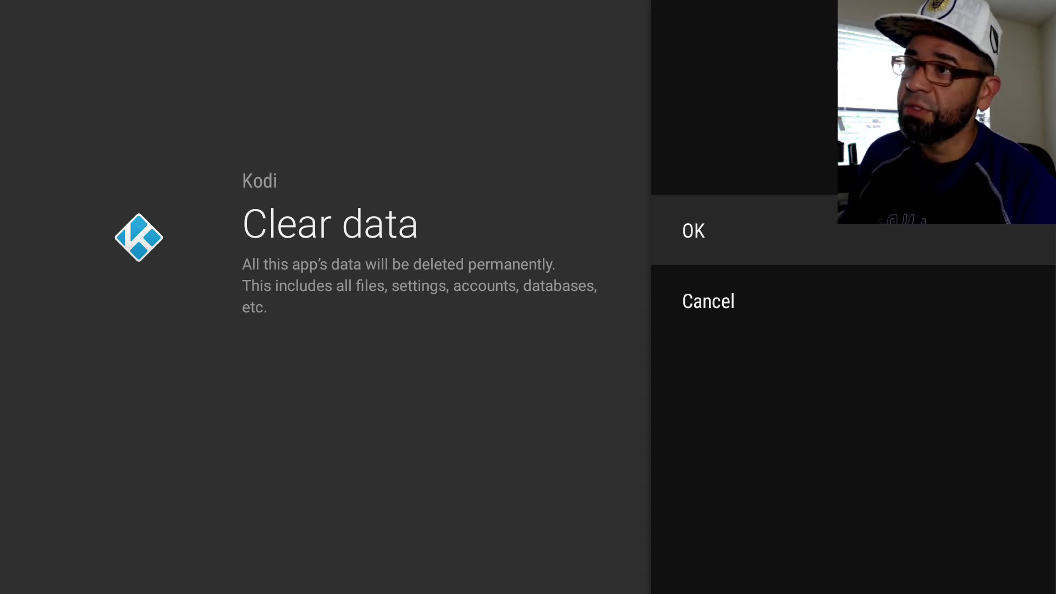
Confirm OK to wipe Kodi's data, then move back up the app info options.
key("Return")
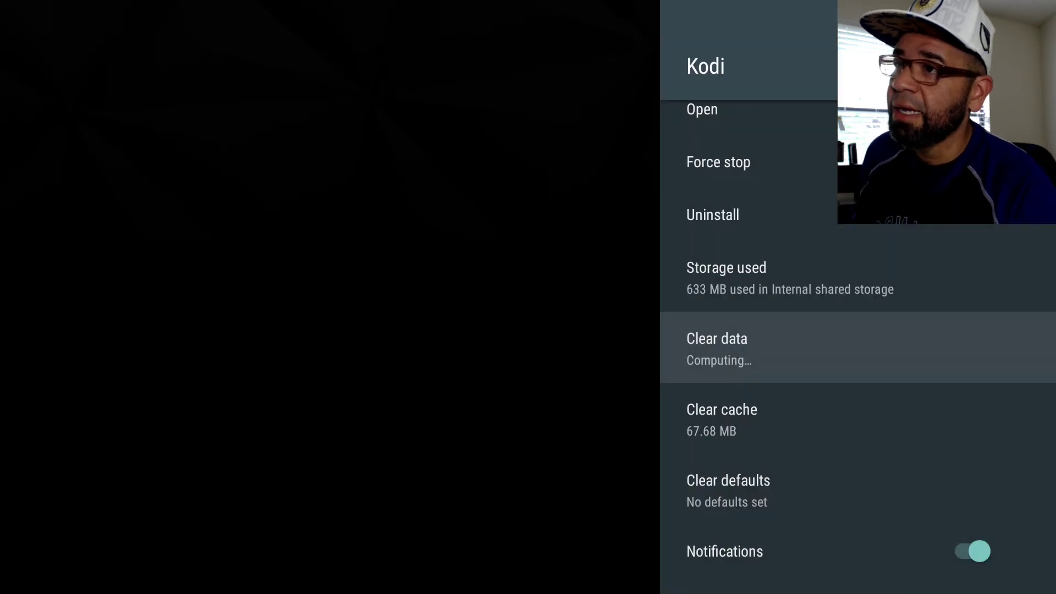
key("Up")
key("Up")
key("Up")
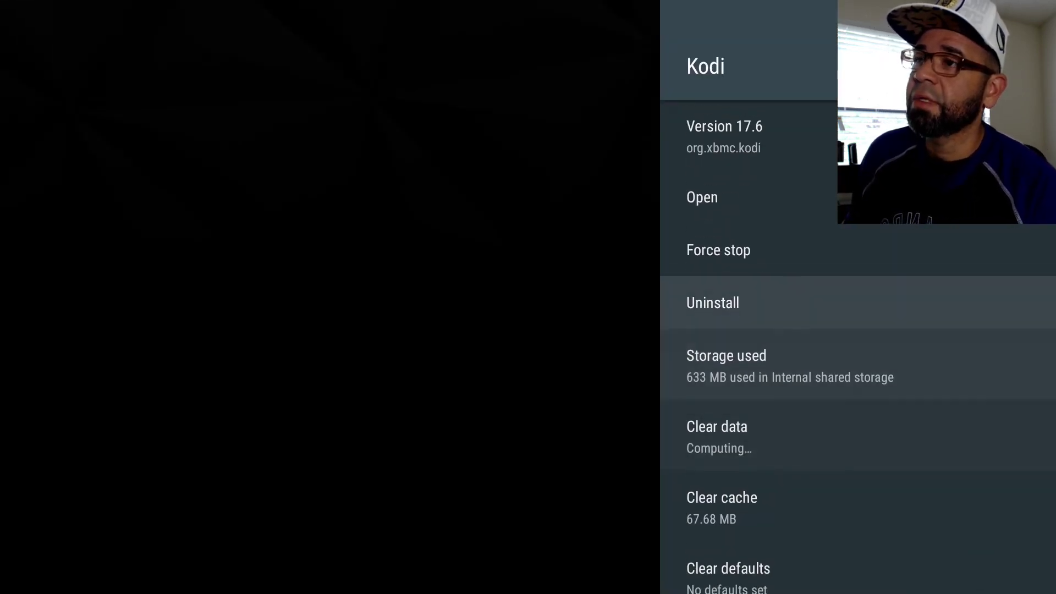